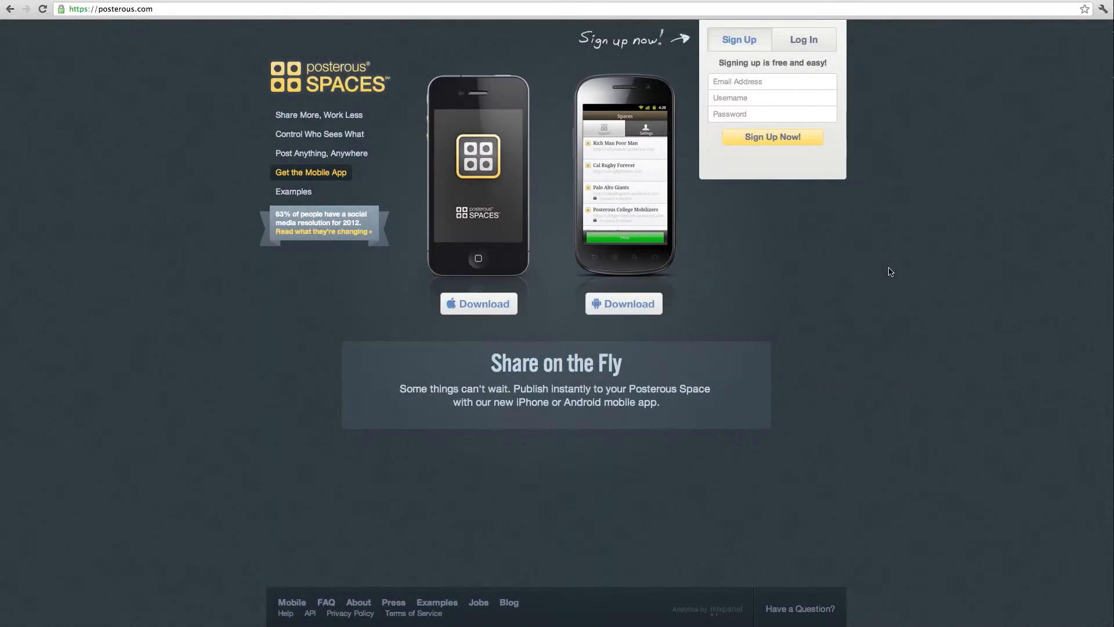
Fill in the Sign Up form with the account e-mail address, username and password.
click(722, 83)
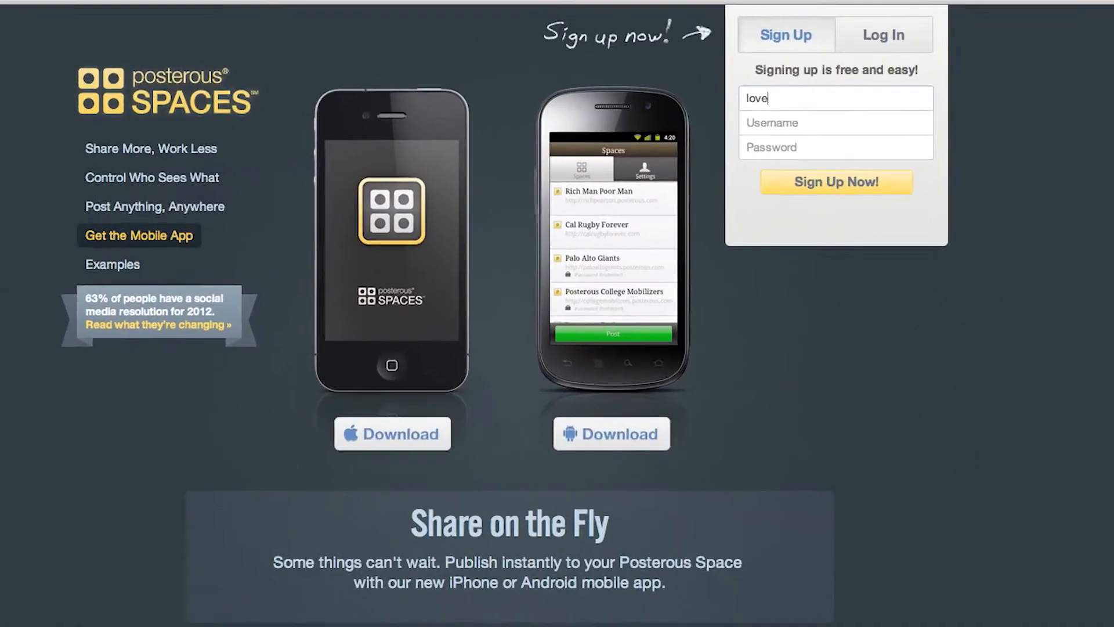
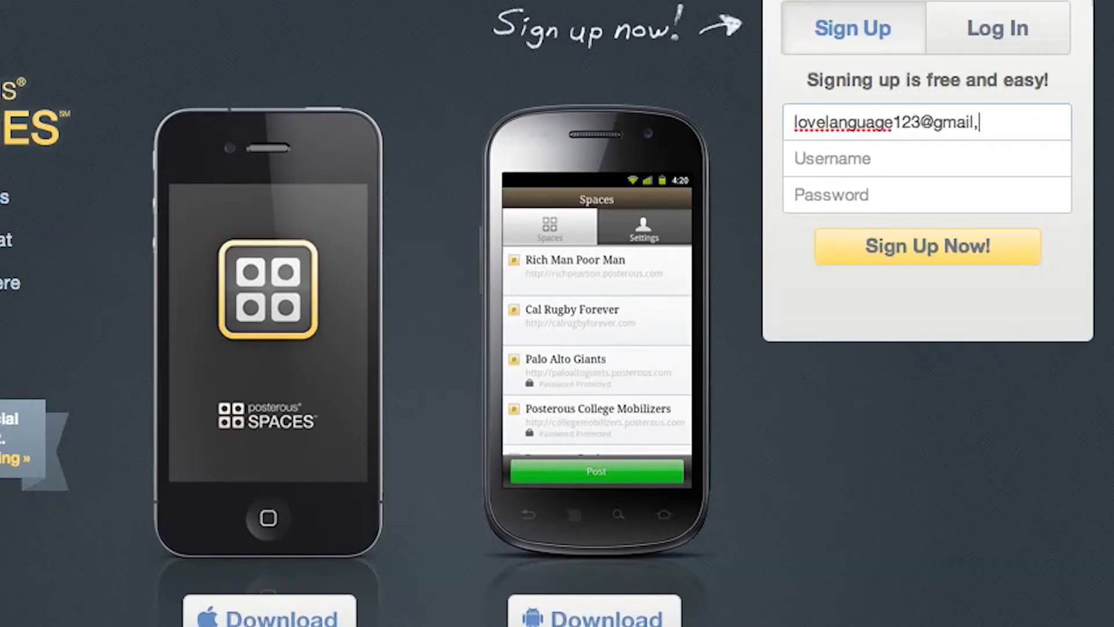
key(Tab)
text(lovelanguage123)
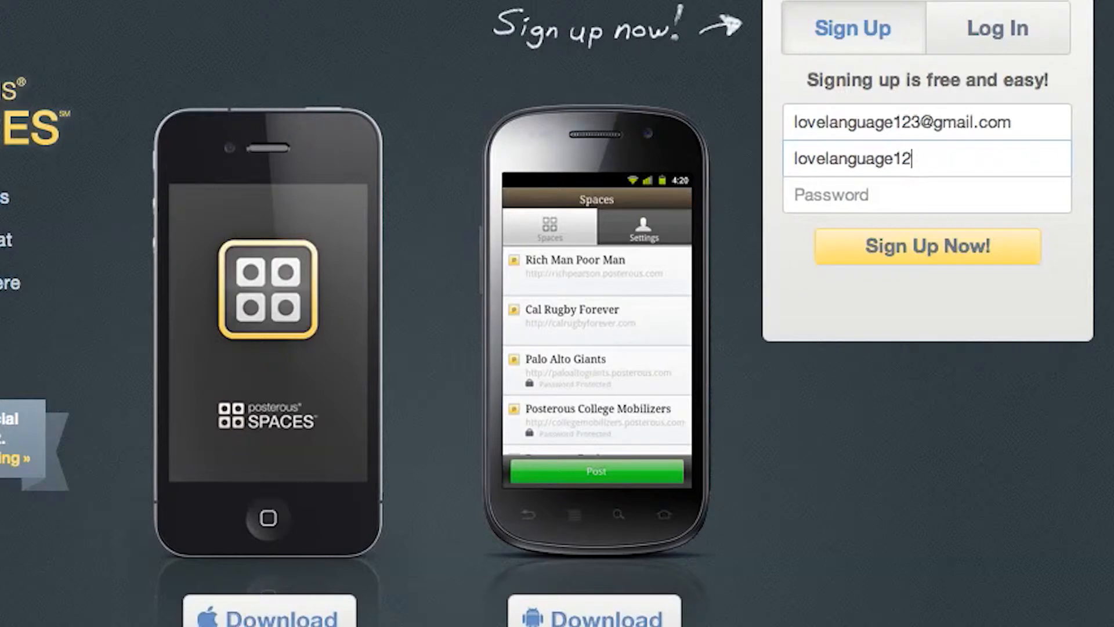
key(Tab)
text(•••••)
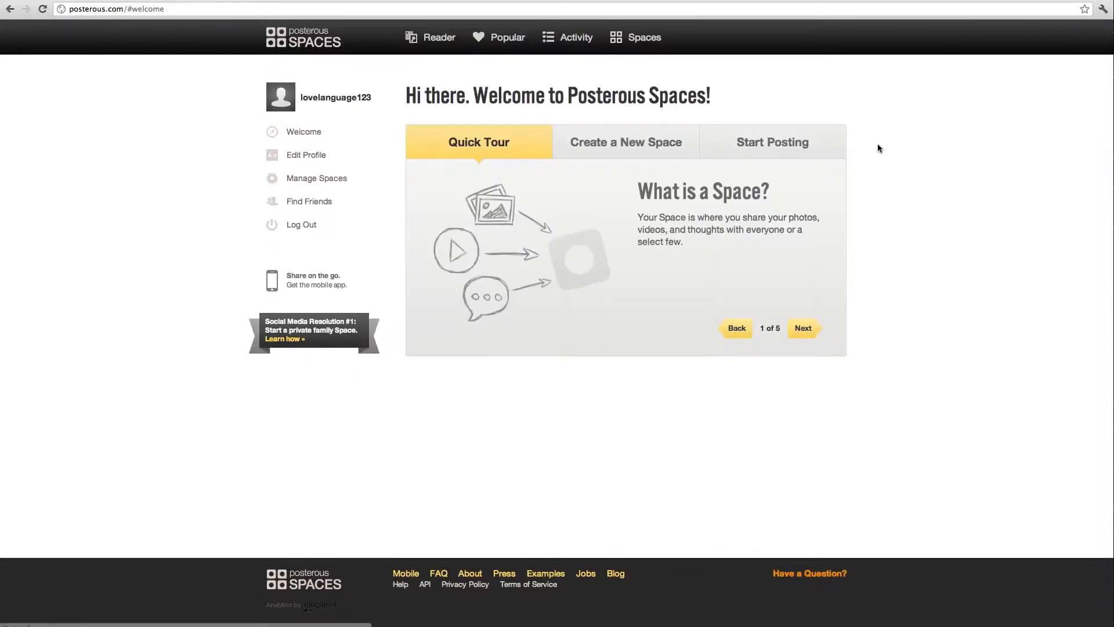
Browse the Reader and Popular feeds, then check the still-empty Activity page.
click(437, 44)
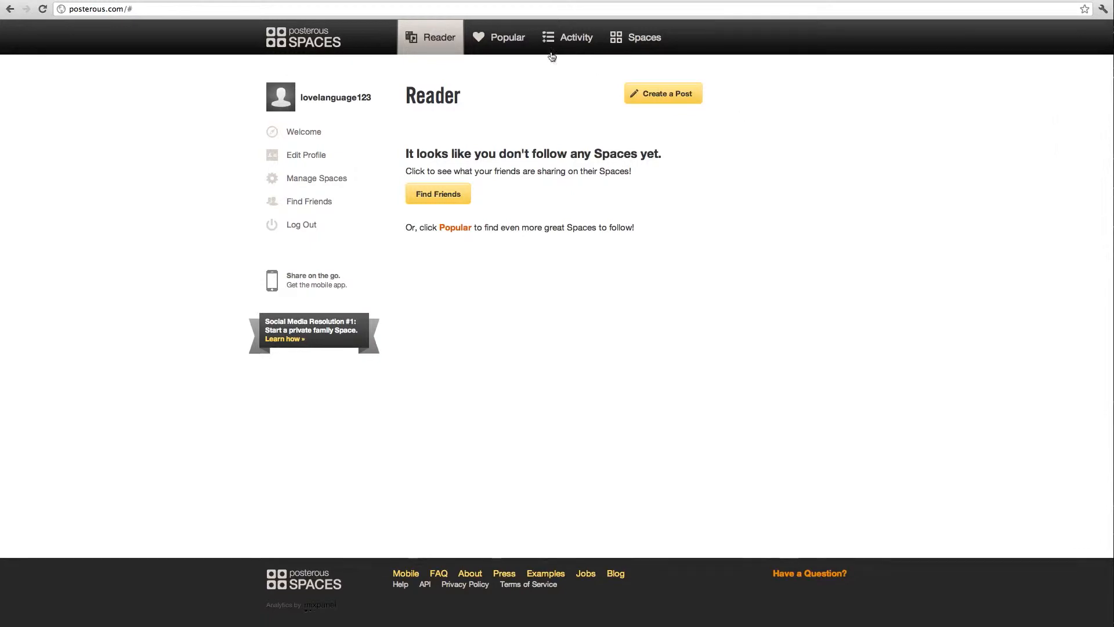
click(499, 37)
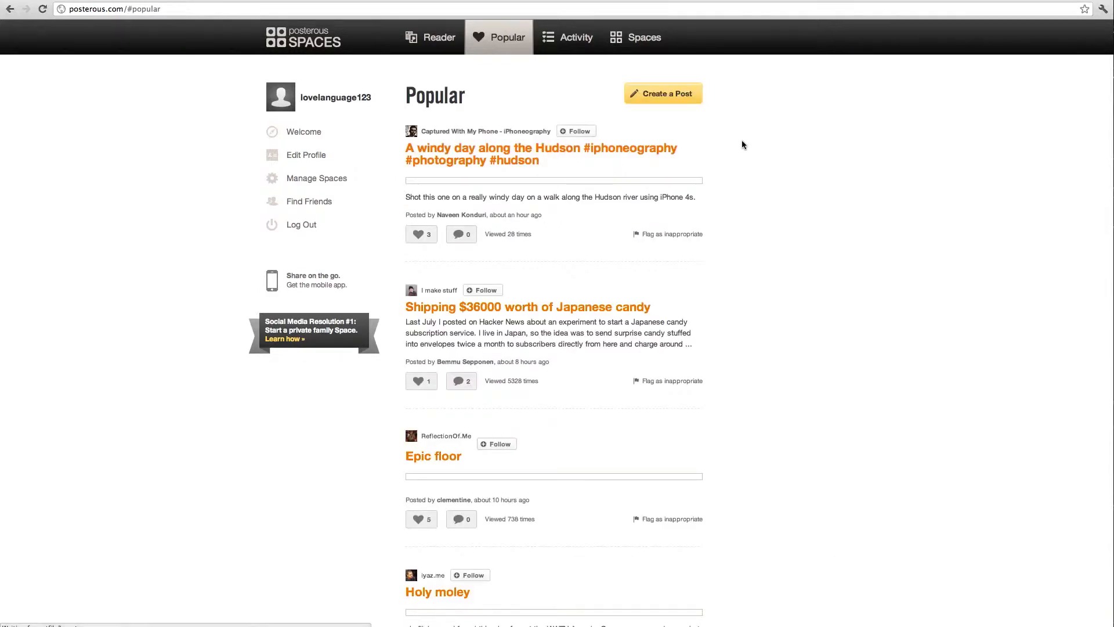
scroll(746, 137, down, 1)
scroll(749, 133, down, 5)
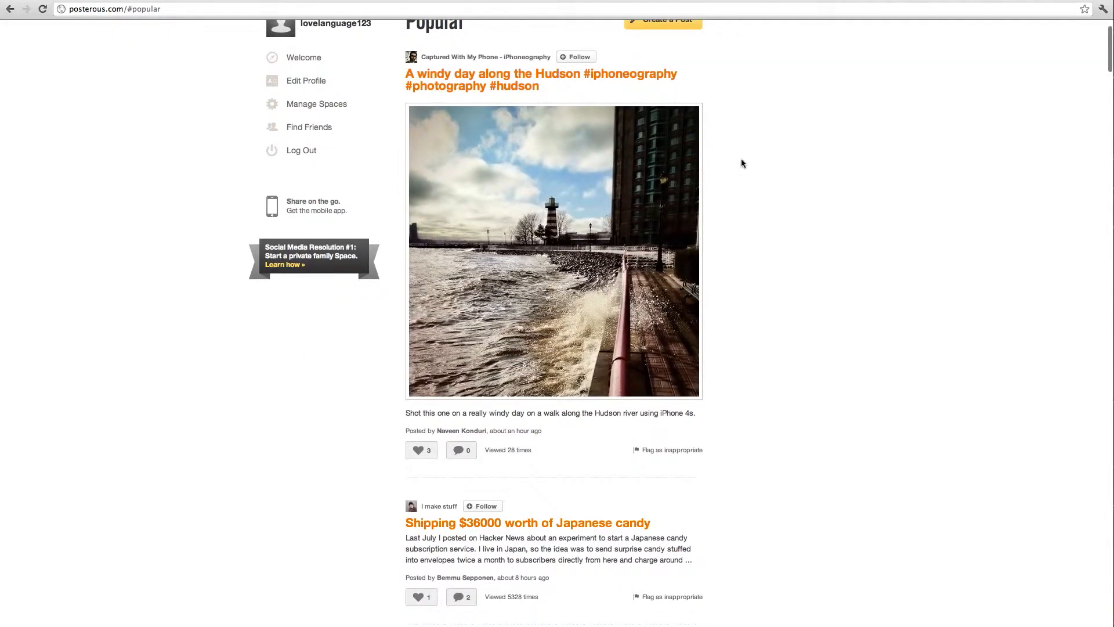
scroll(753, 133, down, 10)
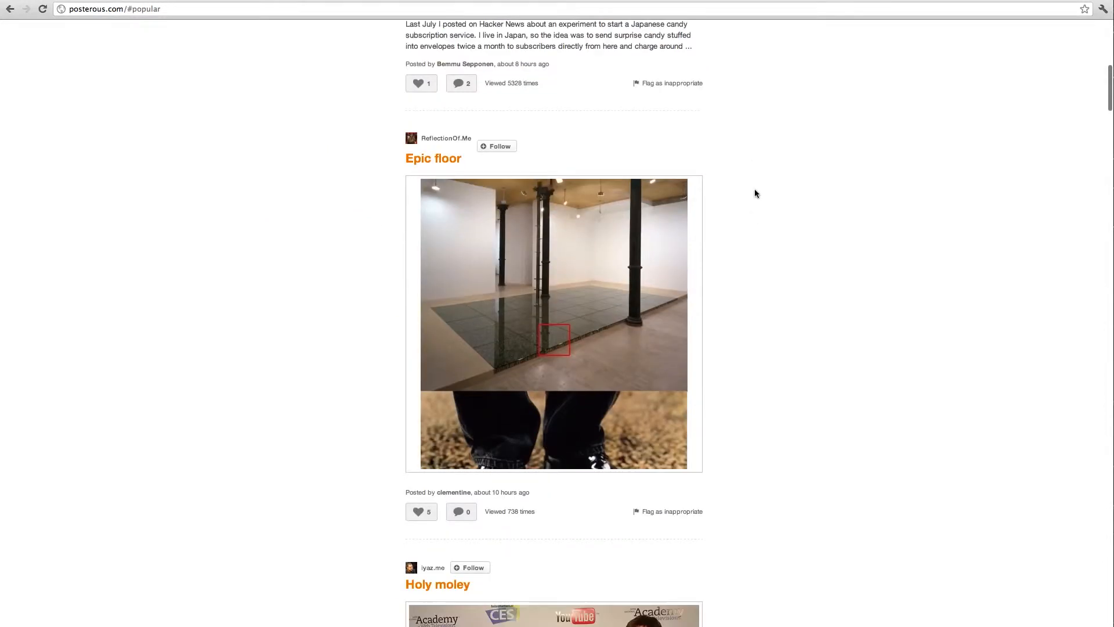
scroll(757, 202, down, 10)
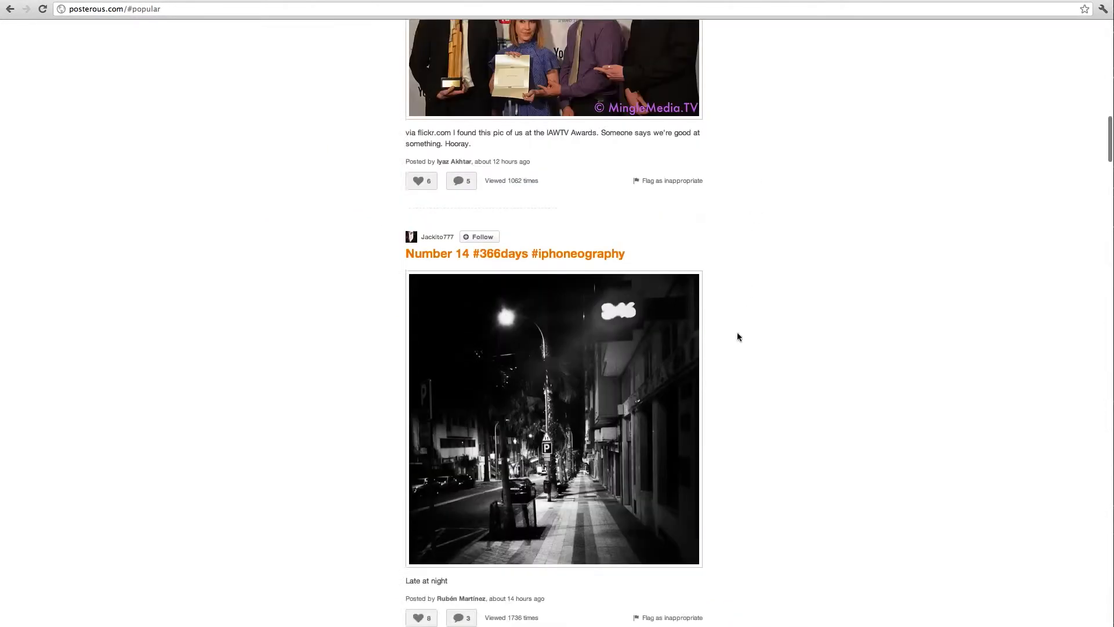
scroll(742, 259, up, 9)
scroll(732, 351, up, 10)
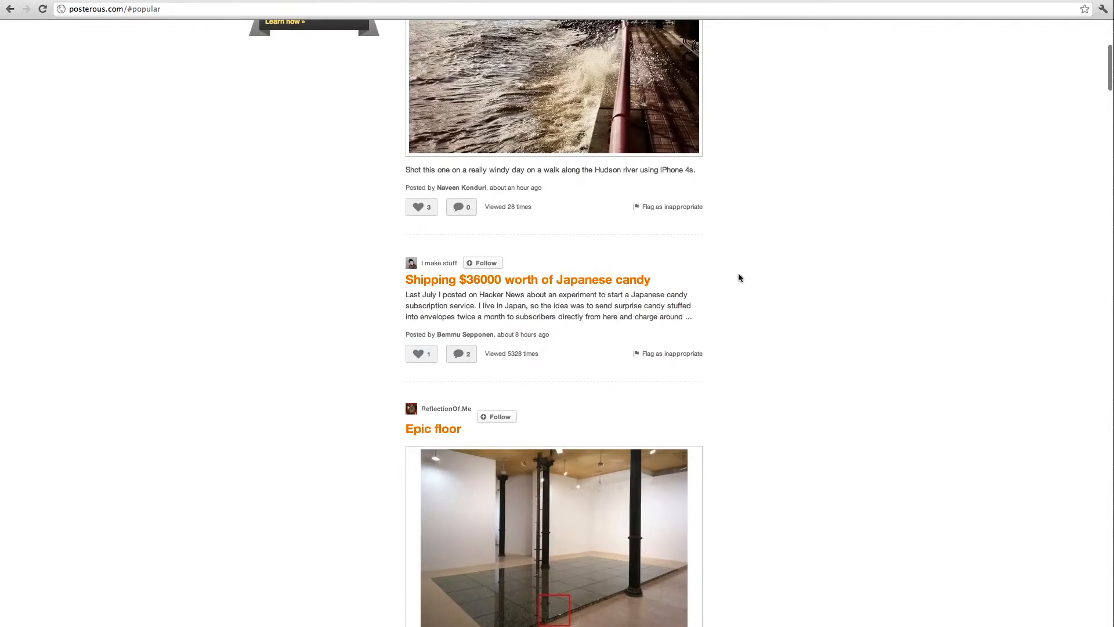
scroll(738, 278, up, 6)
click(575, 45)
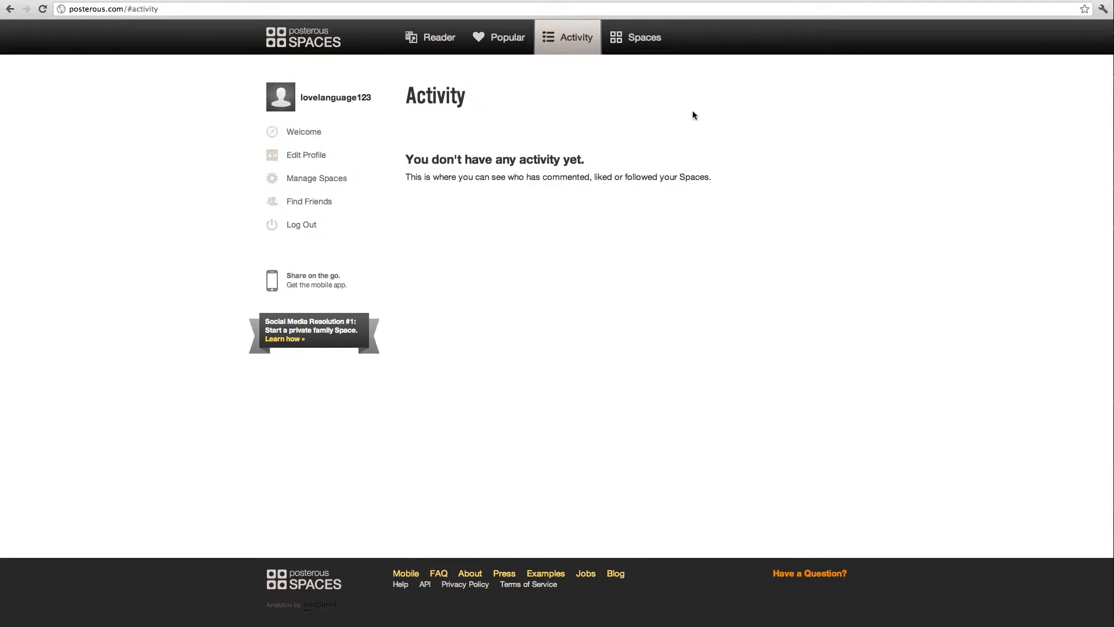
View your Spaces, check My teacher's blog's gear options, then start Create Another Space.
click(643, 53)
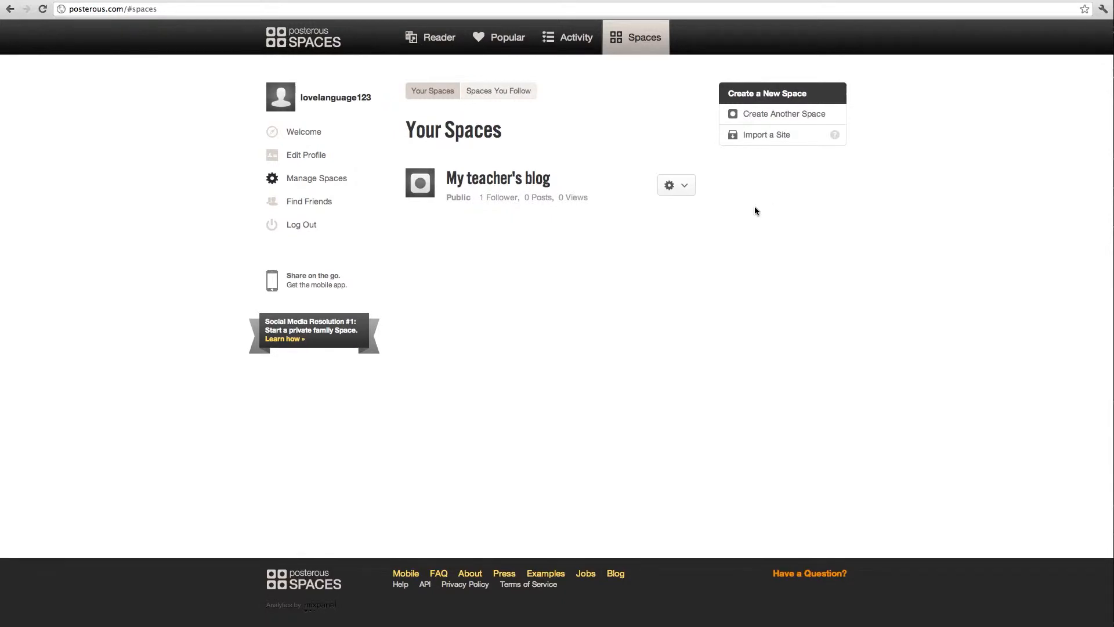
click(686, 187)
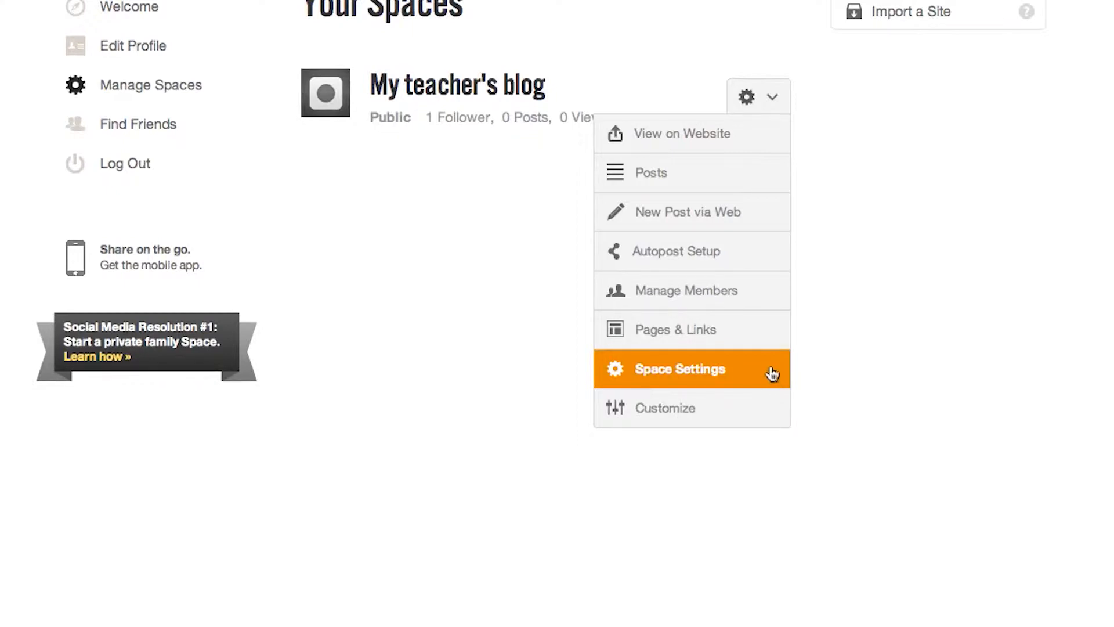
click(898, 276)
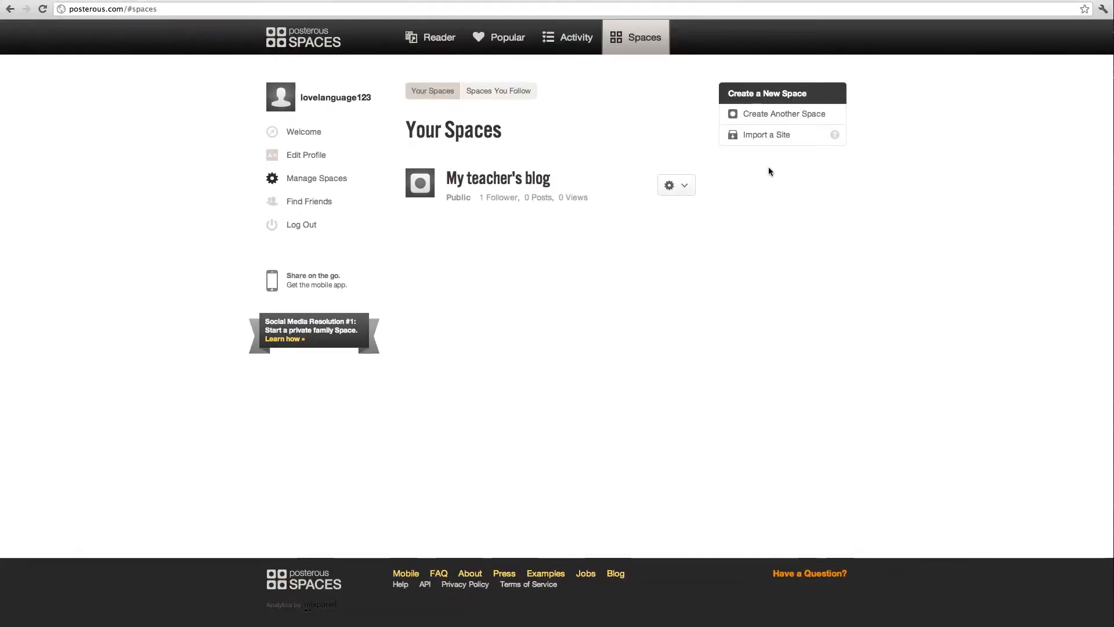
click(788, 121)
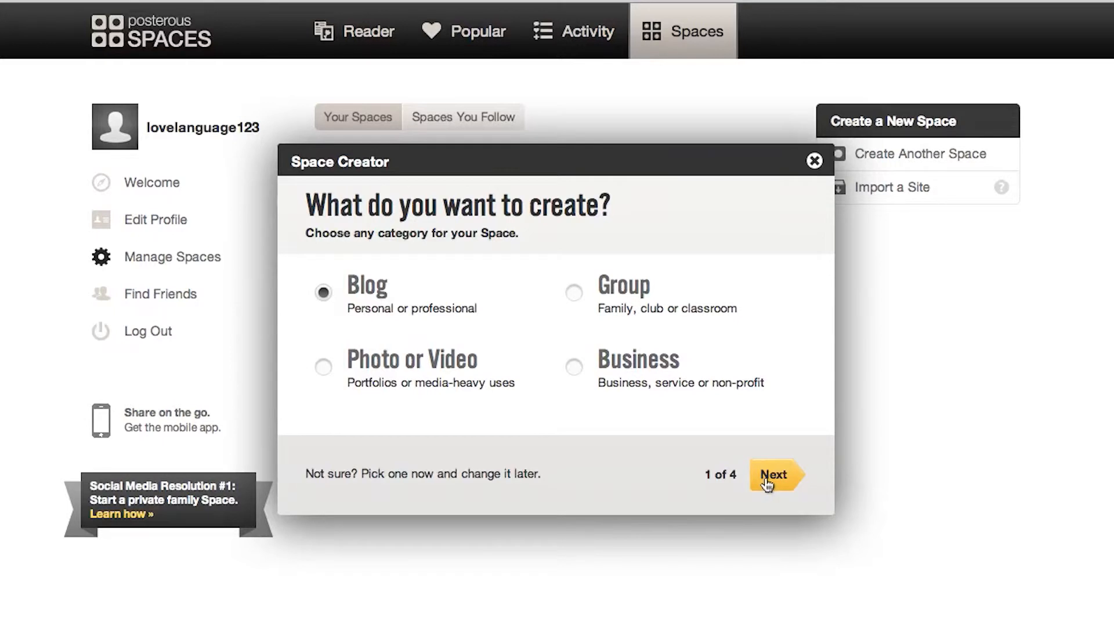
Set the new Space to be a private Group Space.
click(573, 293)
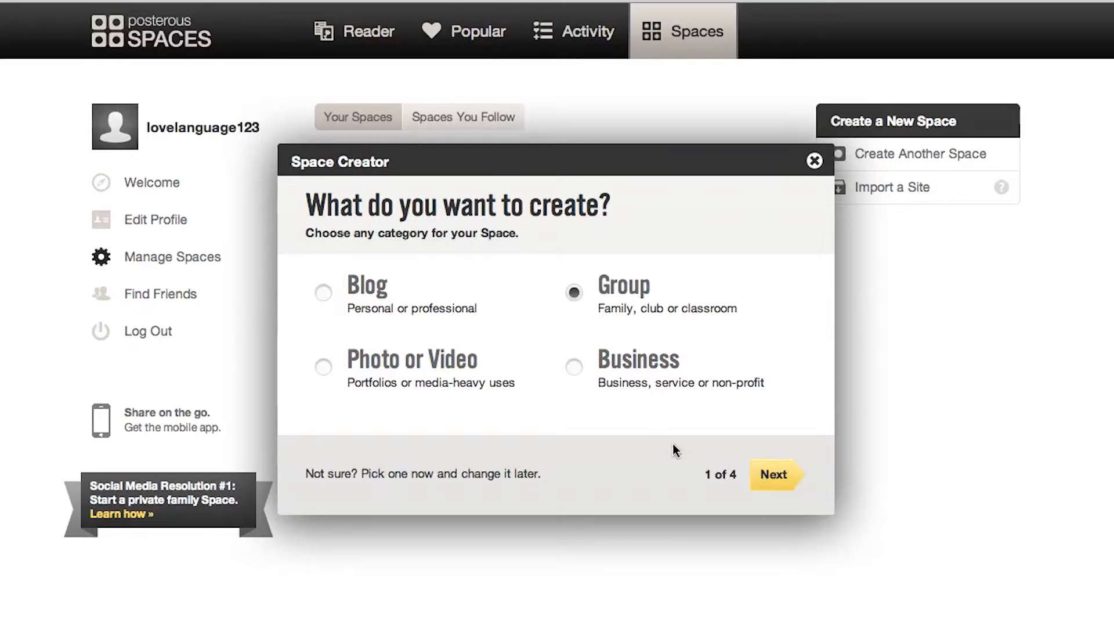
click(766, 487)
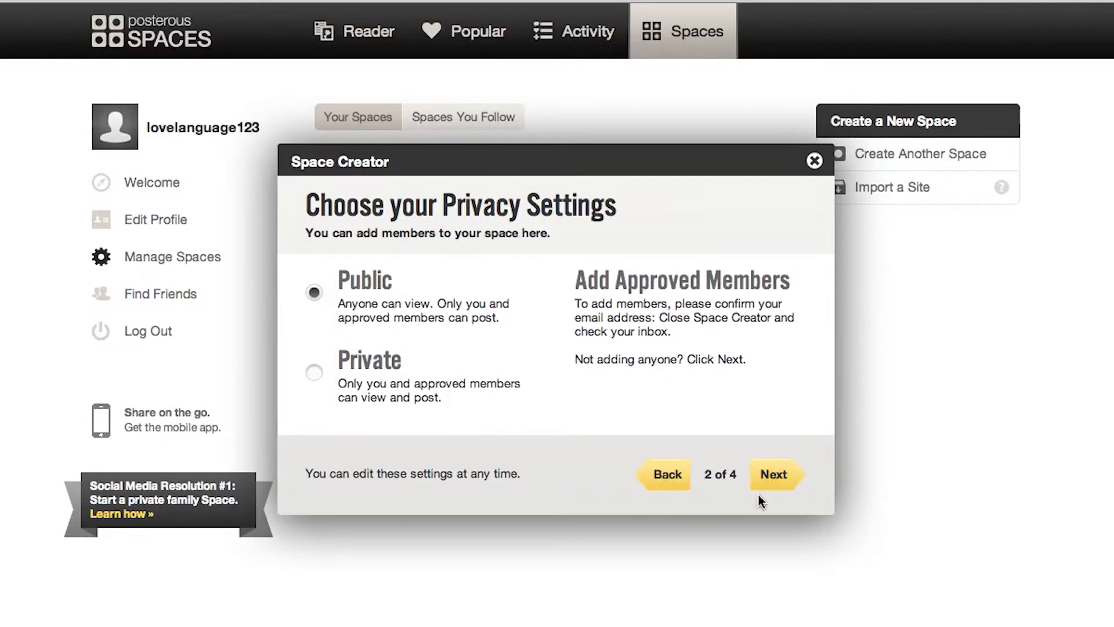
click(314, 374)
click(776, 486)
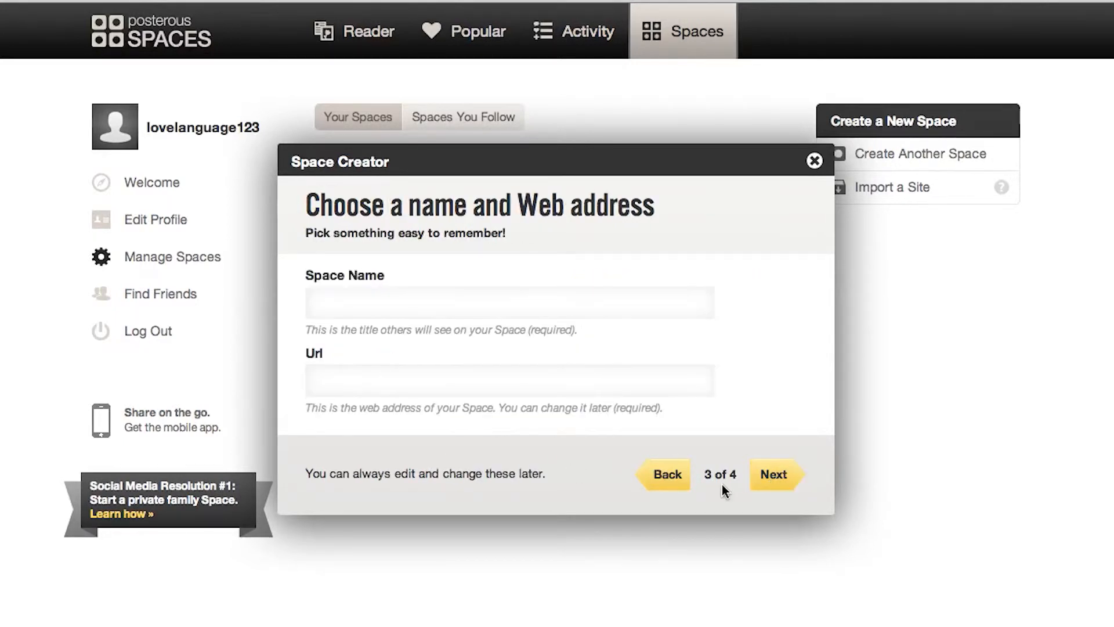
Name the Space 'Class 1234', choose the Woody theme and finish creating it.
click(536, 314)
text(Class)
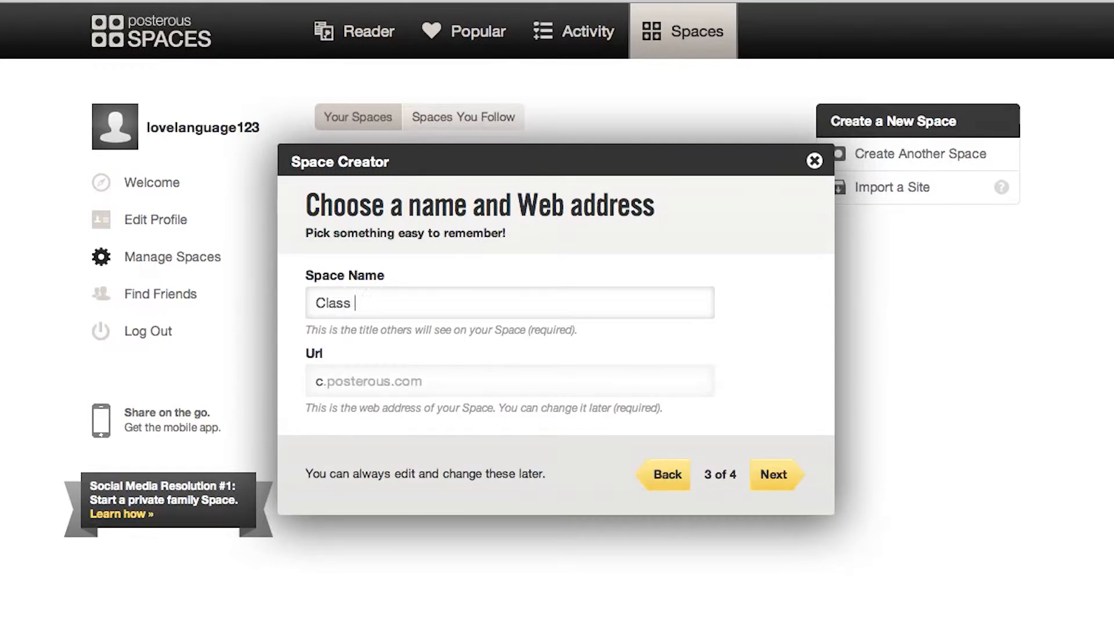
text( 1234)
key(Tab)
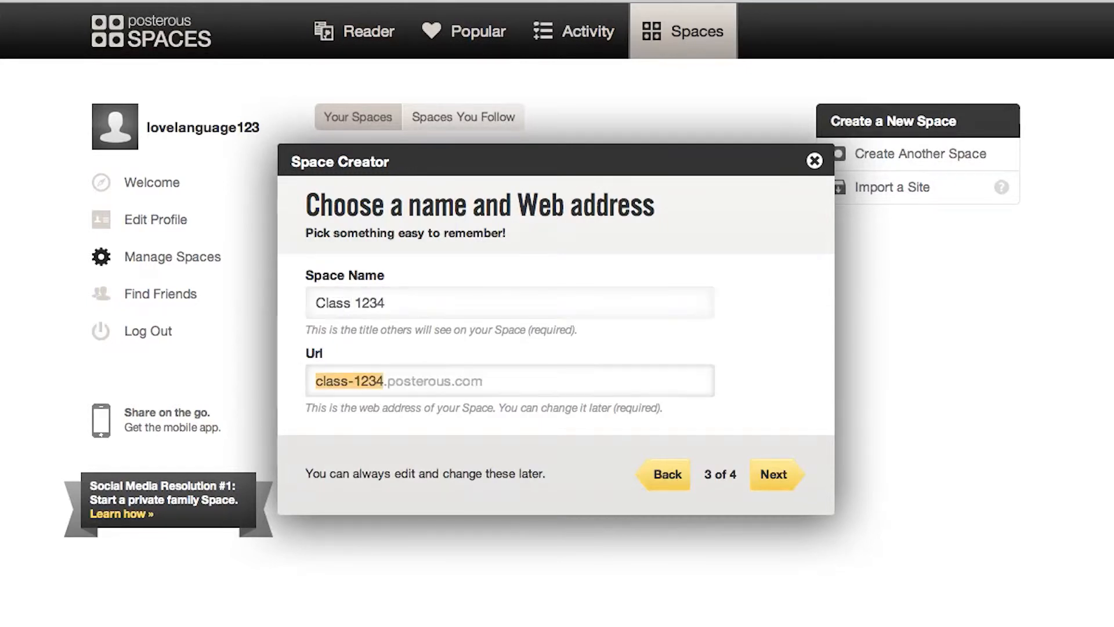
key(Tab)
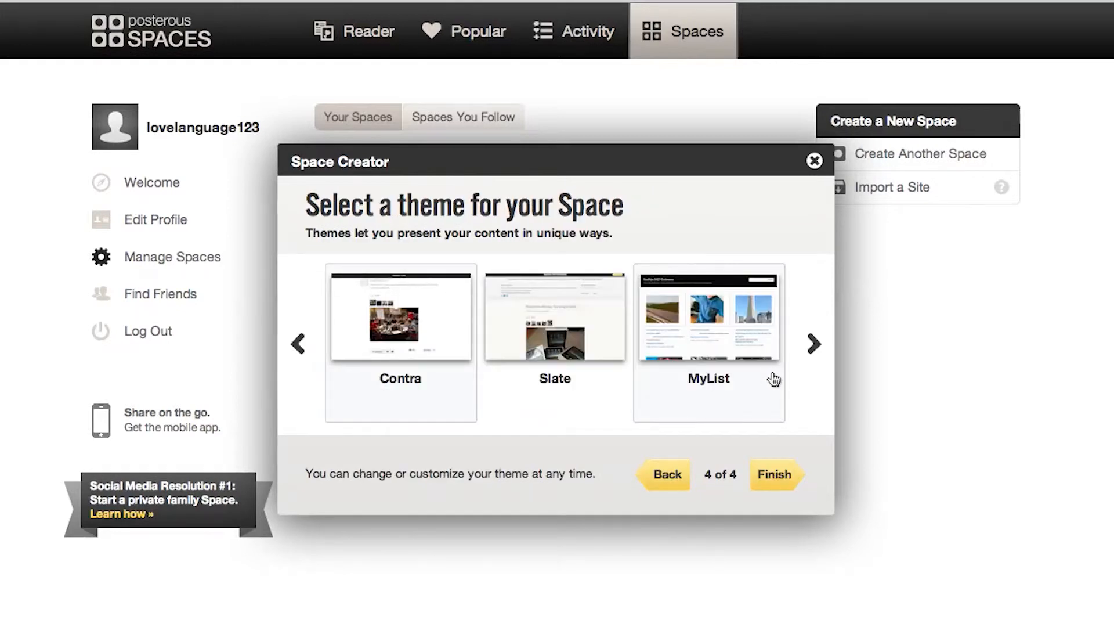
click(810, 350)
click(810, 348)
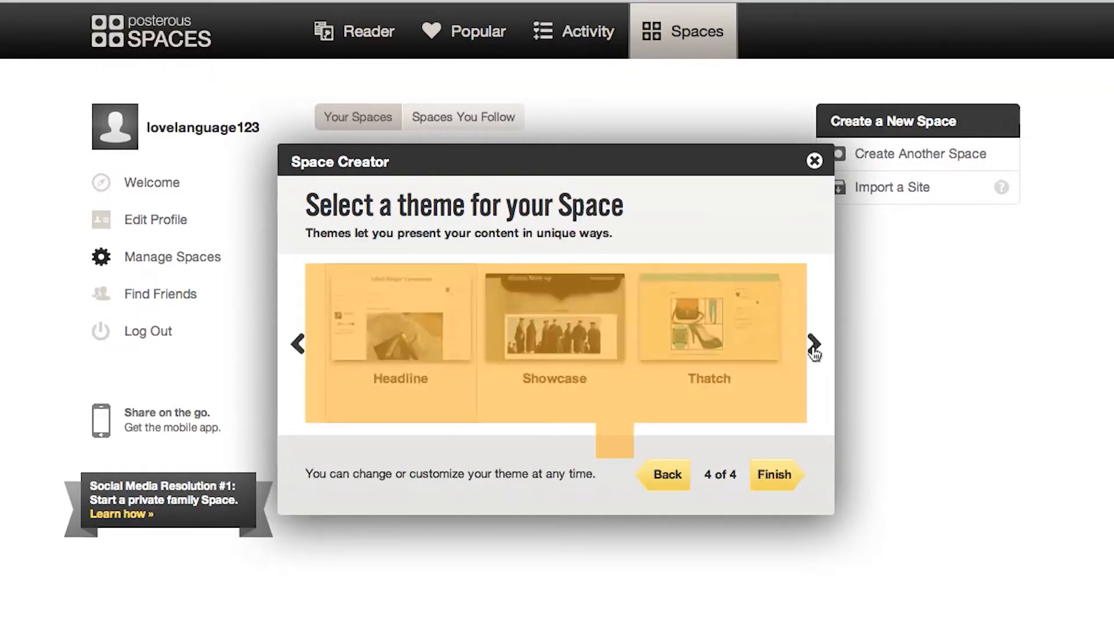
double_click(443, 438)
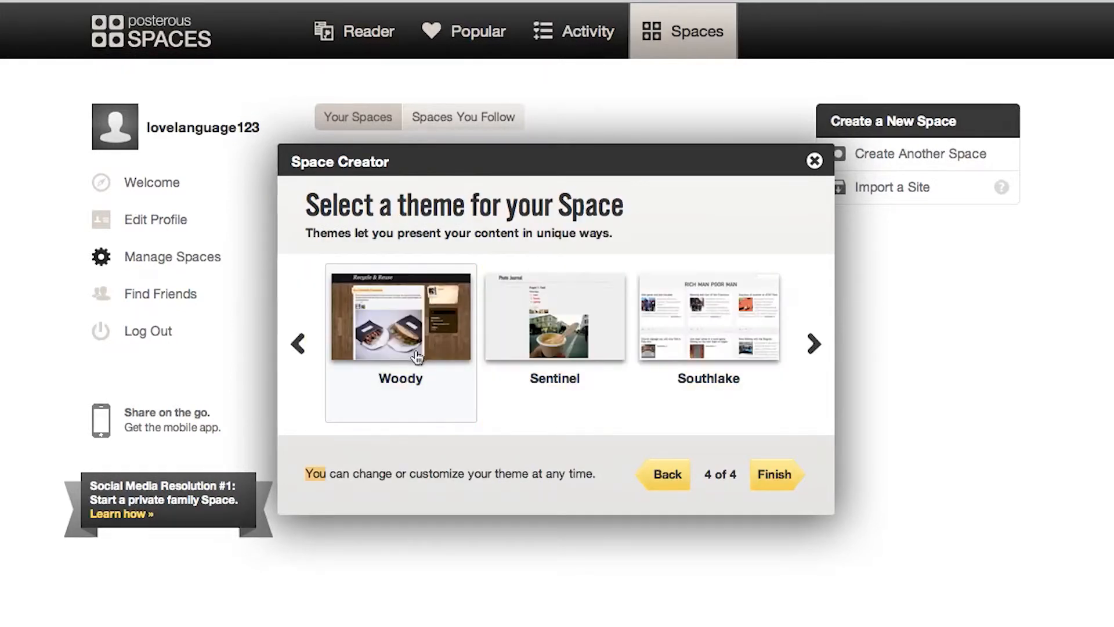
click(772, 471)
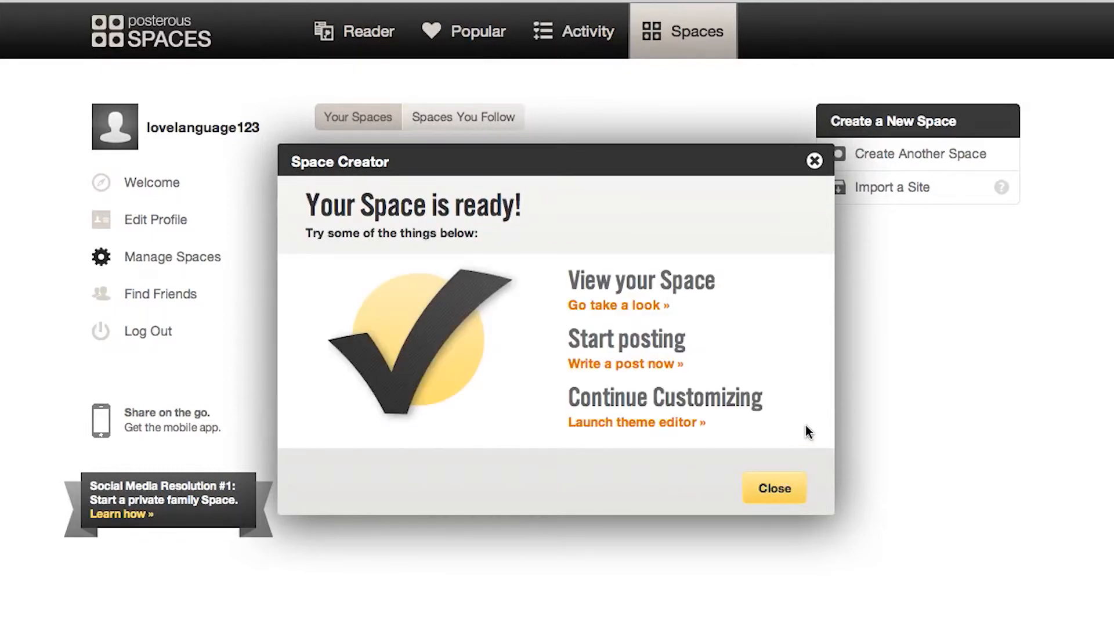
click(772, 492)
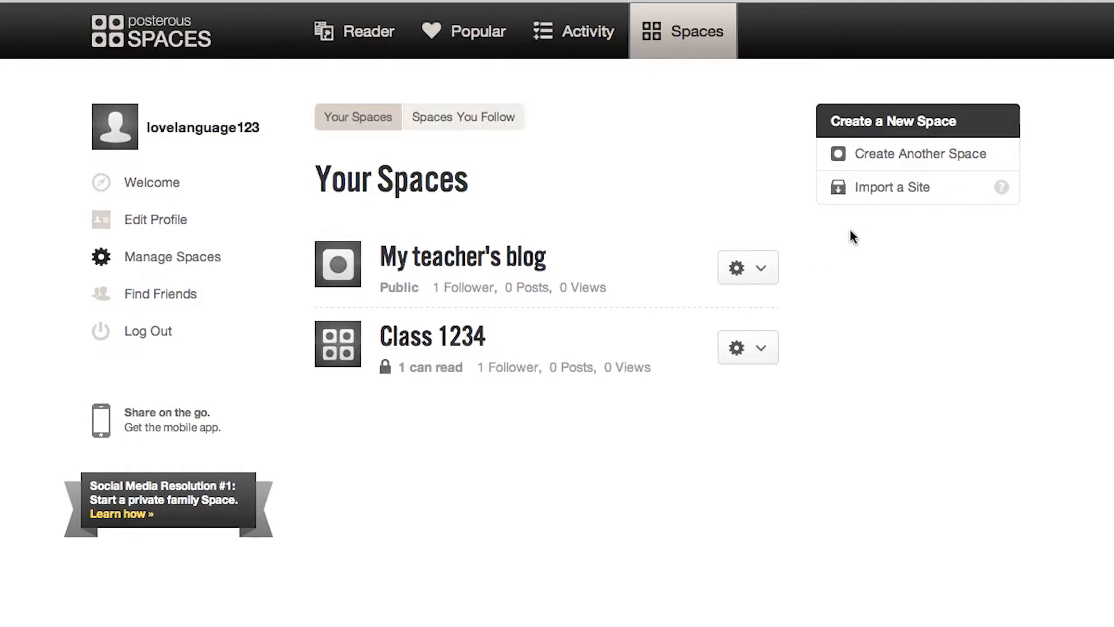
Start another Space as a public Photo or Video Space.
click(890, 155)
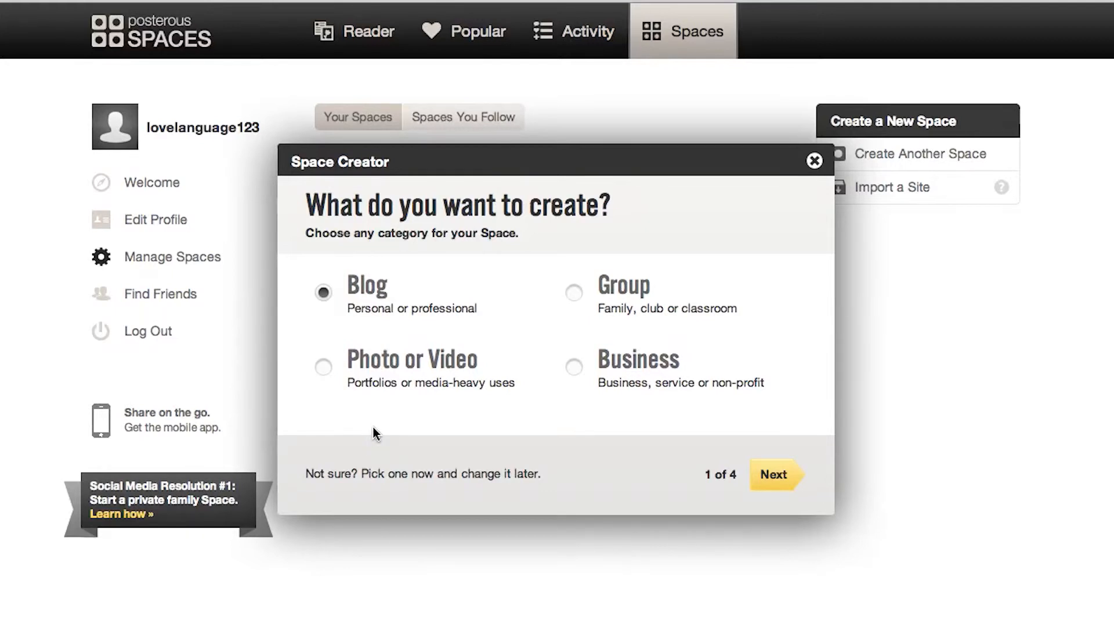
click(323, 366)
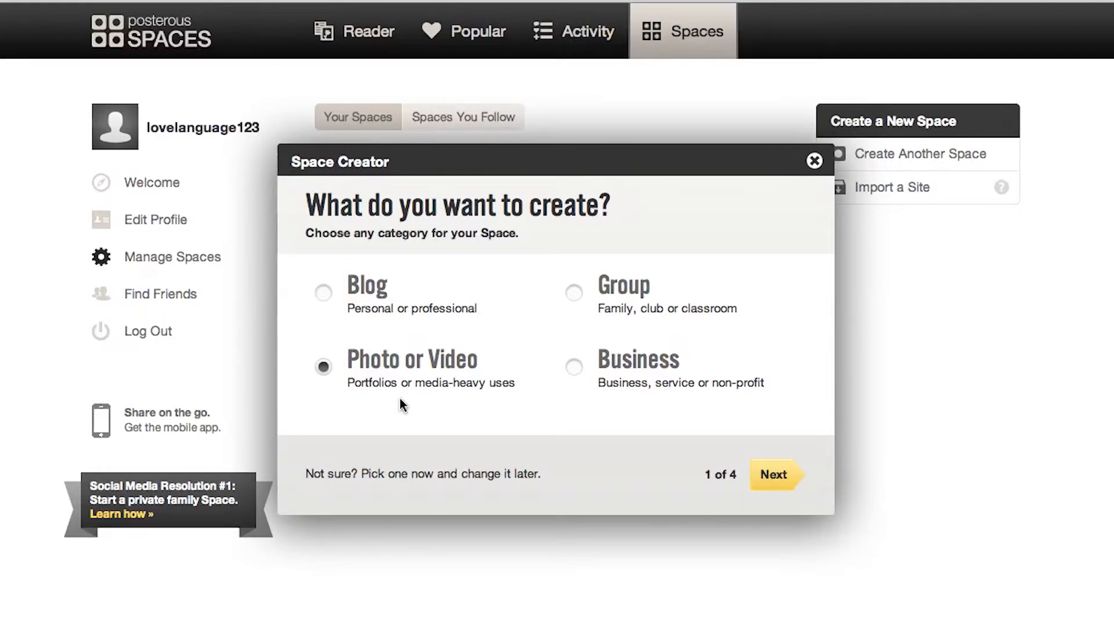
click(766, 479)
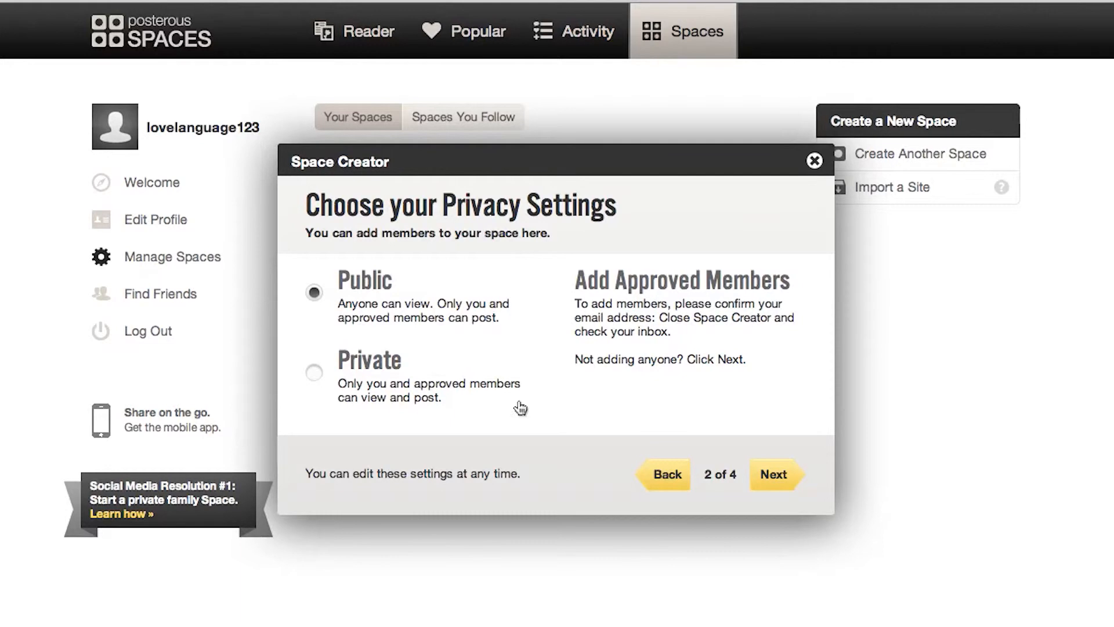
click(769, 474)
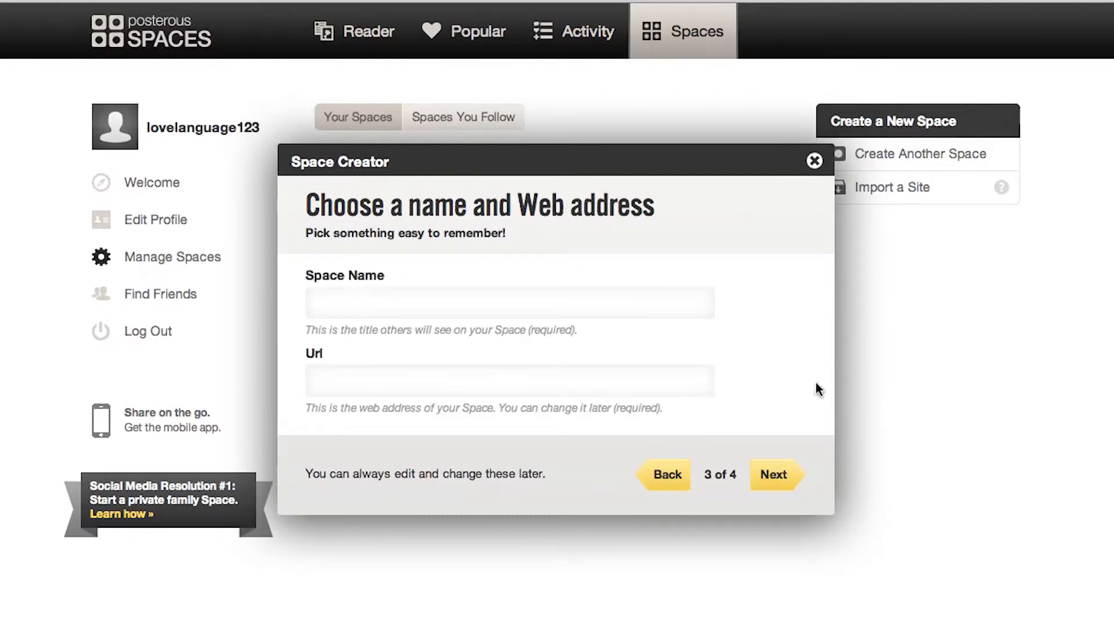
Name it 'My trip to Africa', browse the themes and finish creating it.
click(549, 297)
text(M)
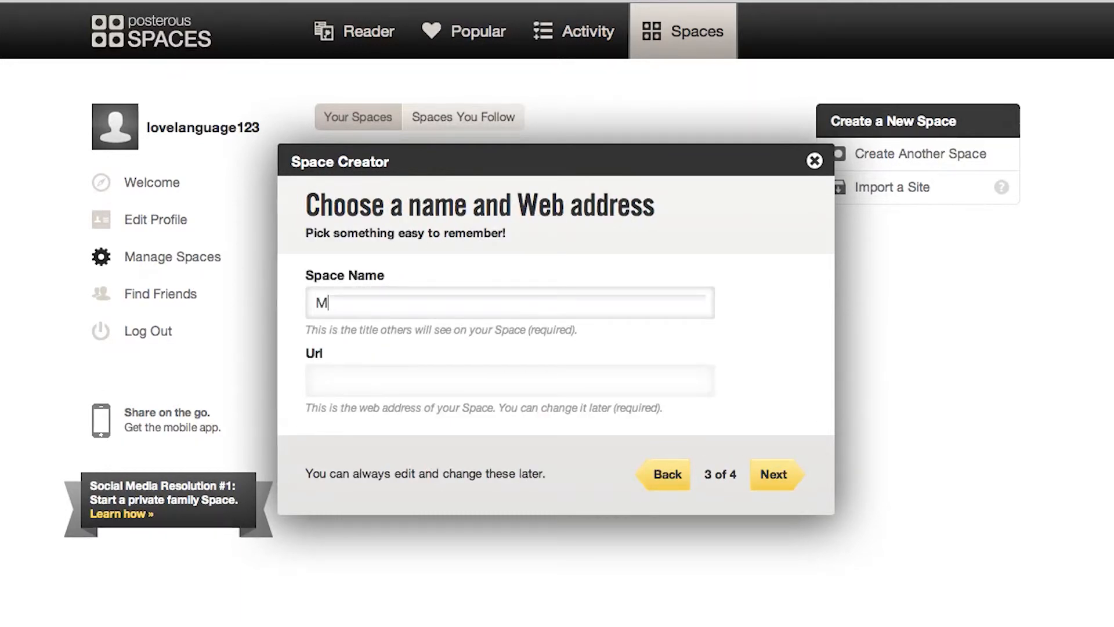
text(y tri)
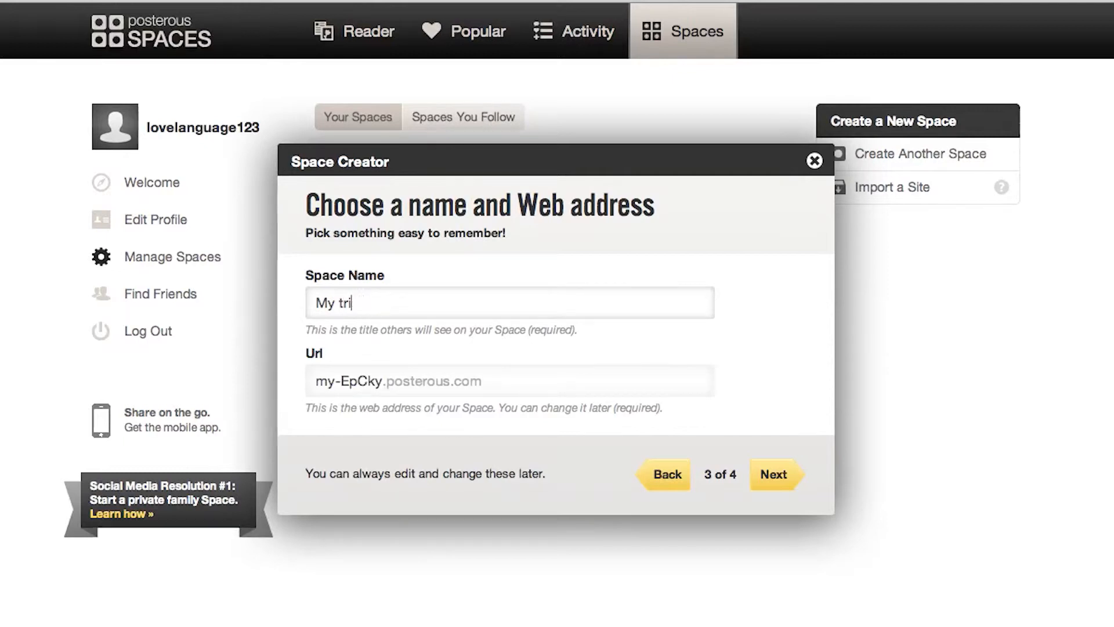
text(p to A)
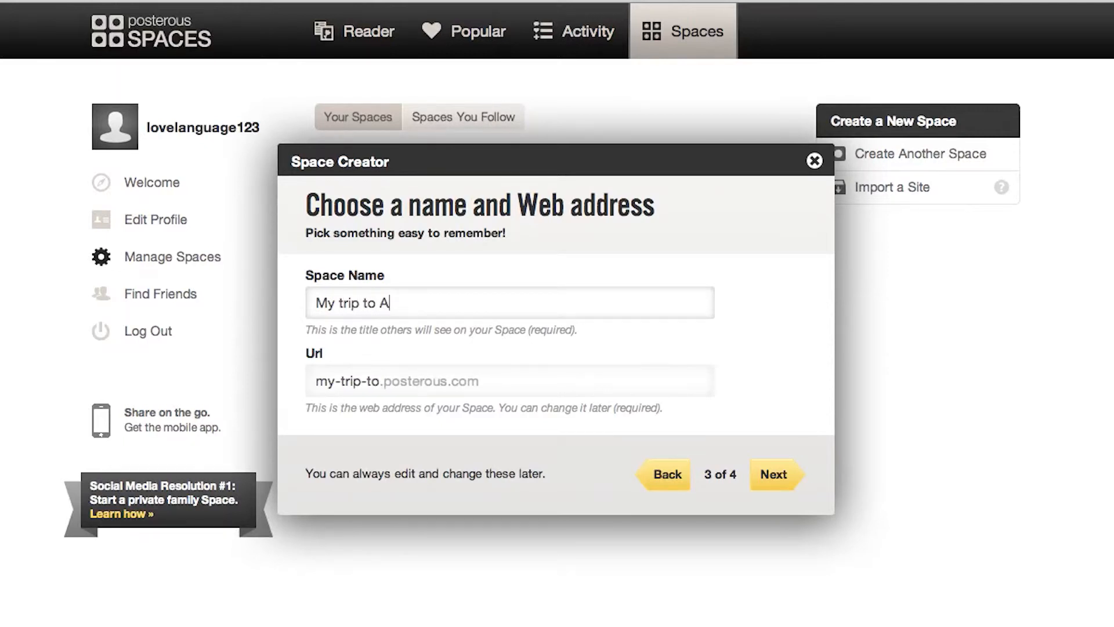
text(frica)
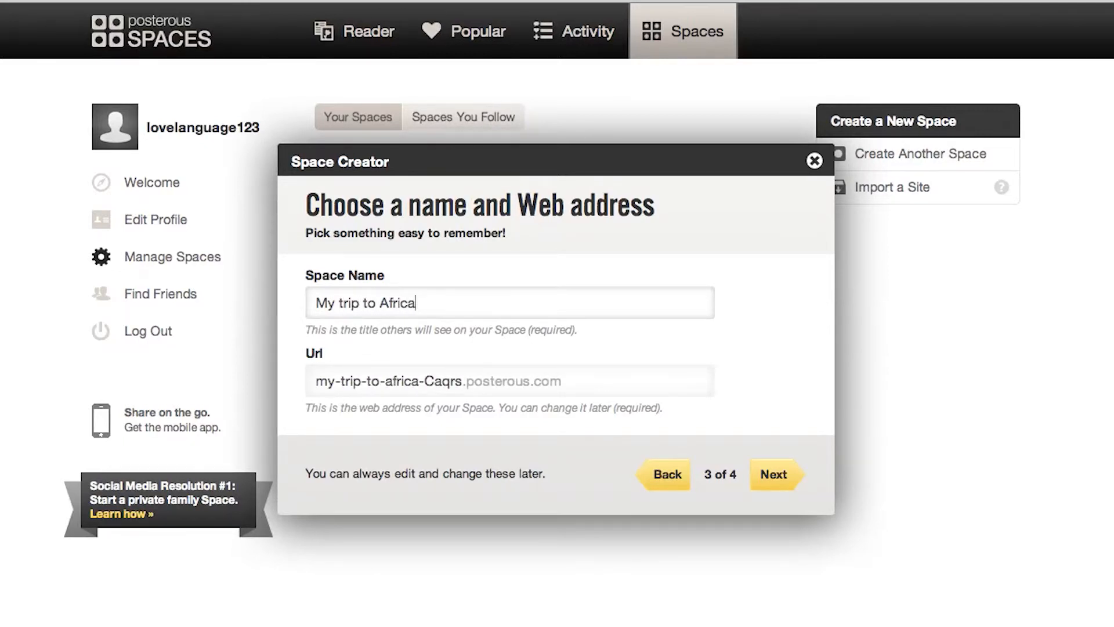
click(779, 479)
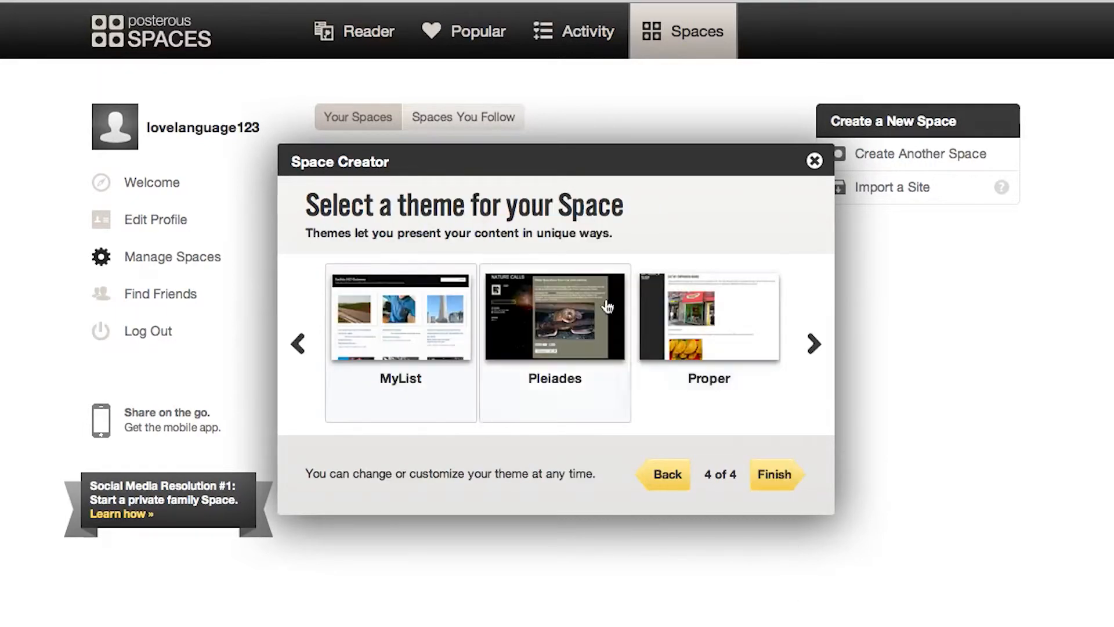
click(814, 346)
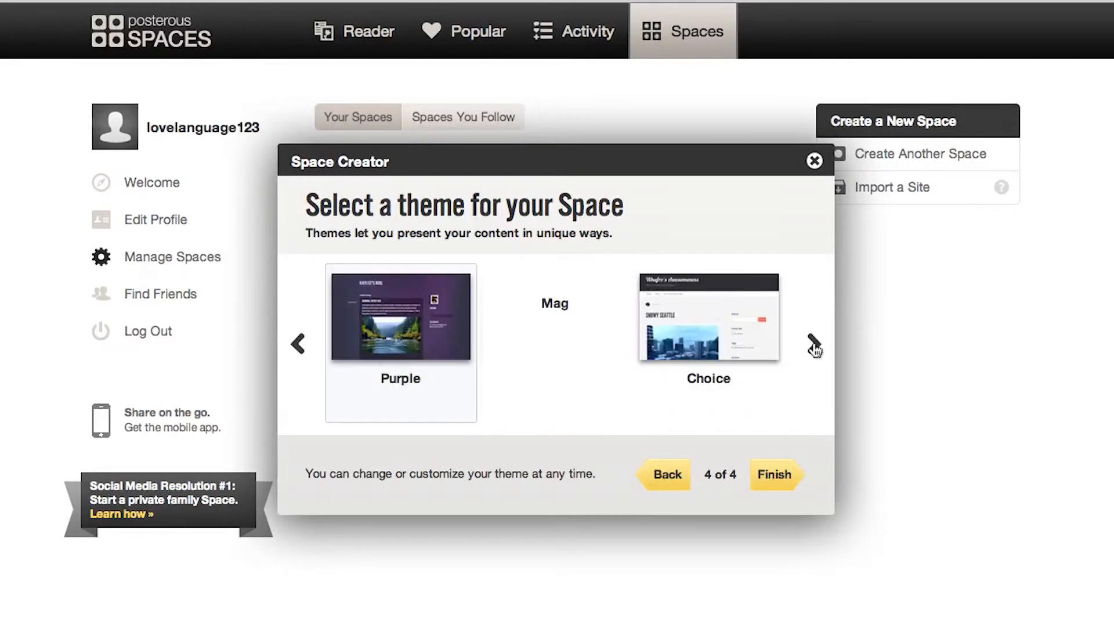
click(773, 478)
click(775, 487)
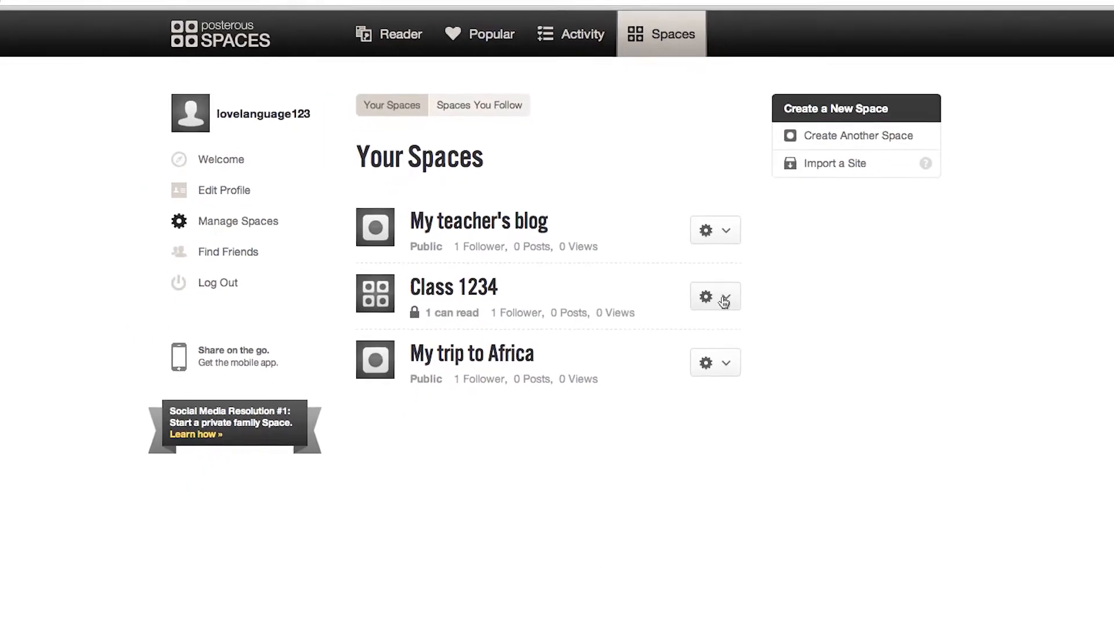
Choose New Post via Web from My trip to Africa's gear menu.
click(725, 300)
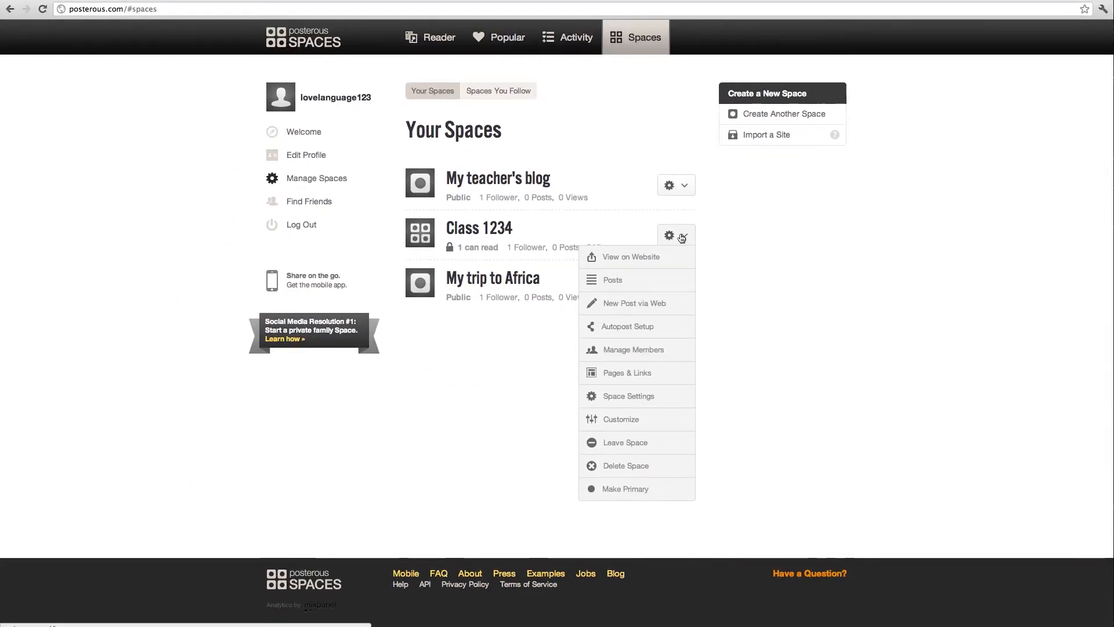
click(715, 233)
click(684, 284)
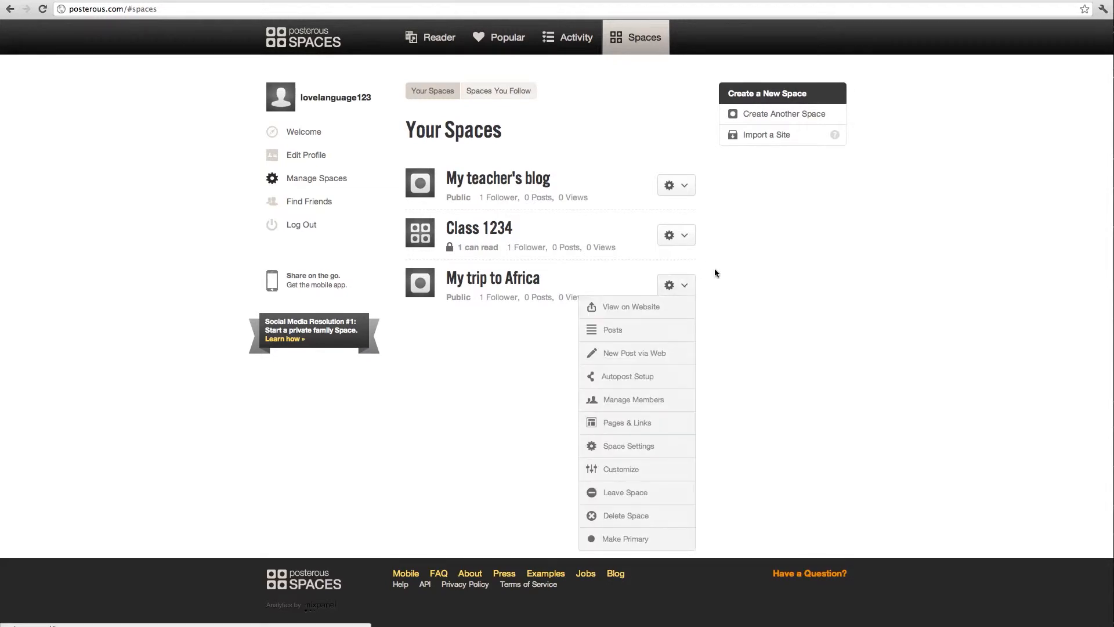
click(721, 270)
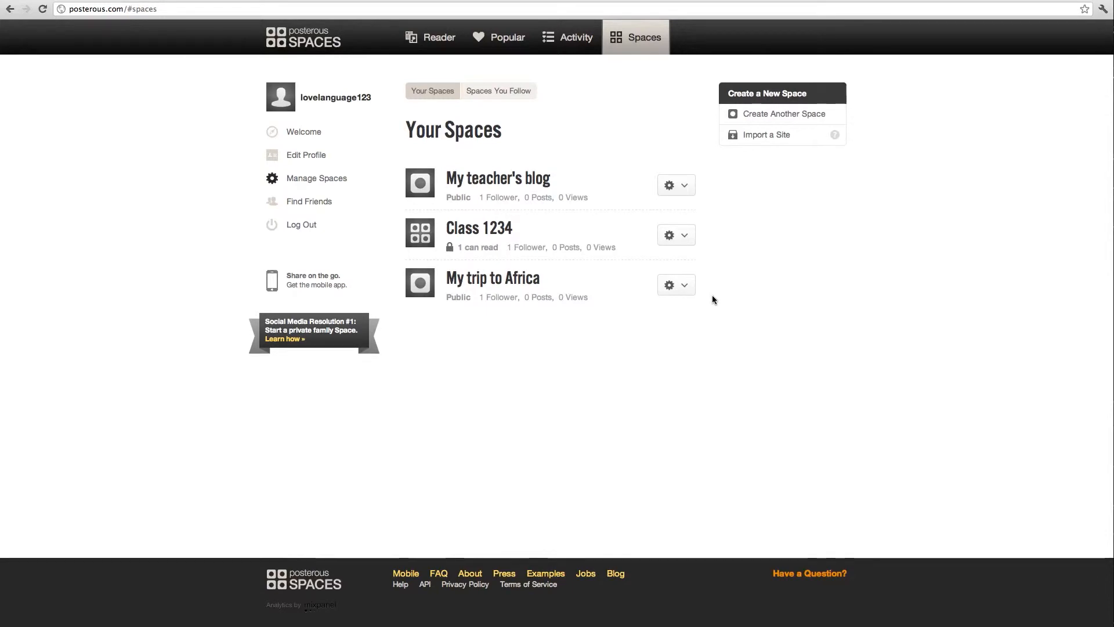
click(670, 292)
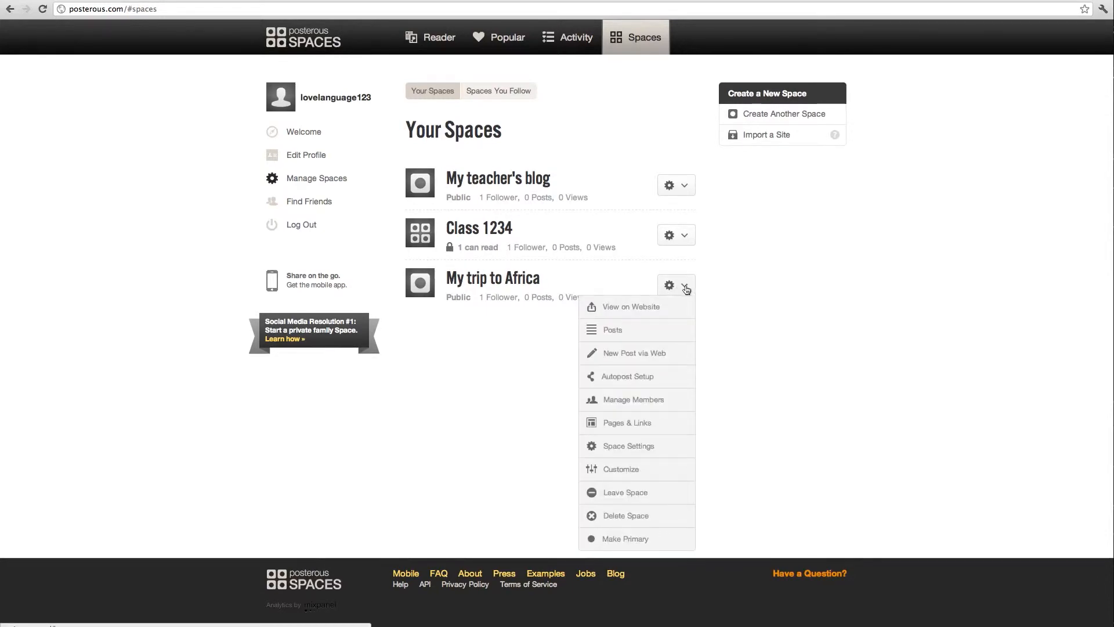
click(677, 354)
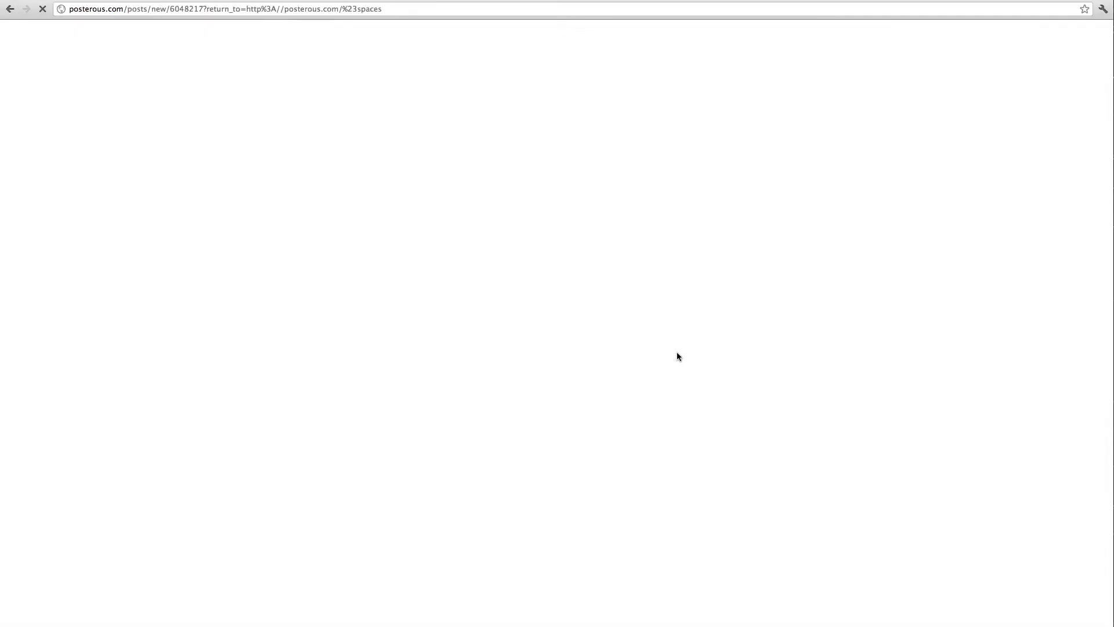
click(421, 145)
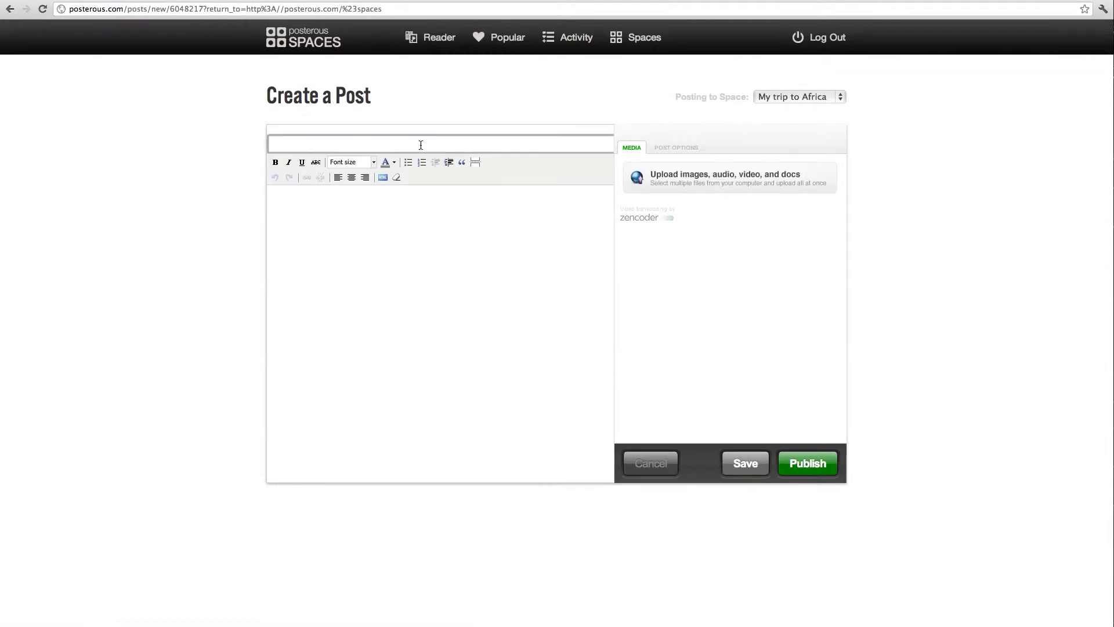
Title the post 'Look at these Lions!' and upload the lion screenshot.
text(Look )
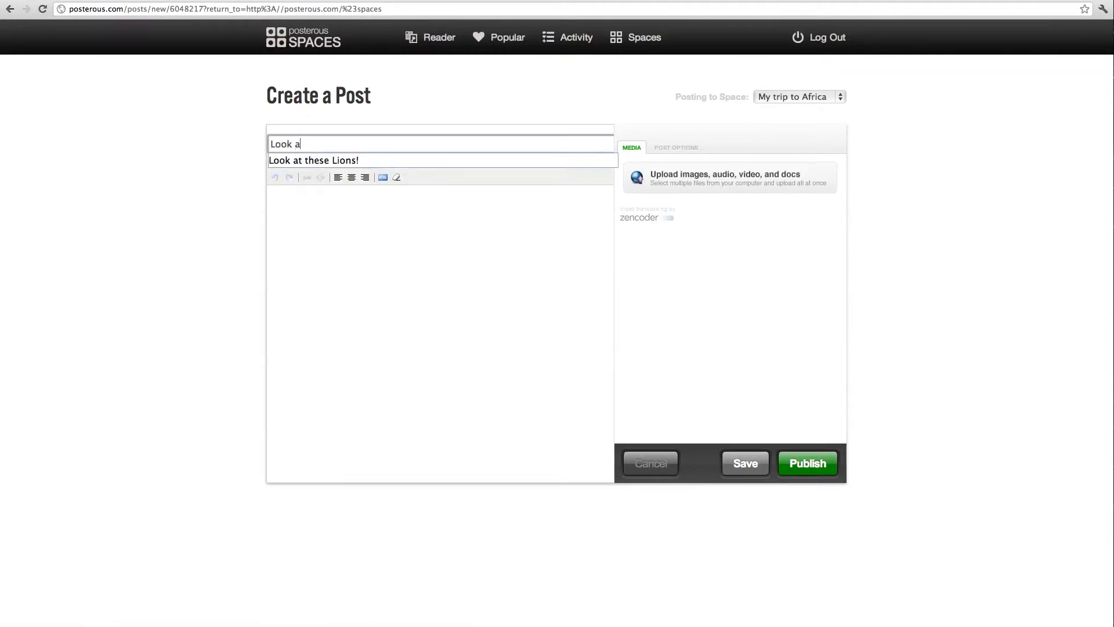
text(a)
key(Down)
key(Return)
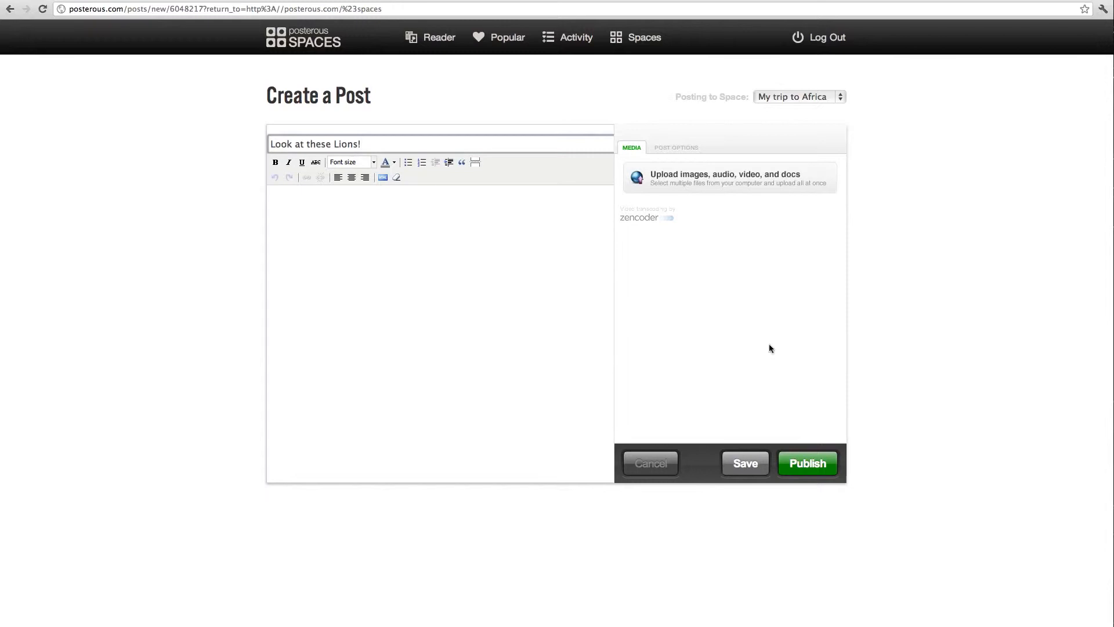
click(661, 177)
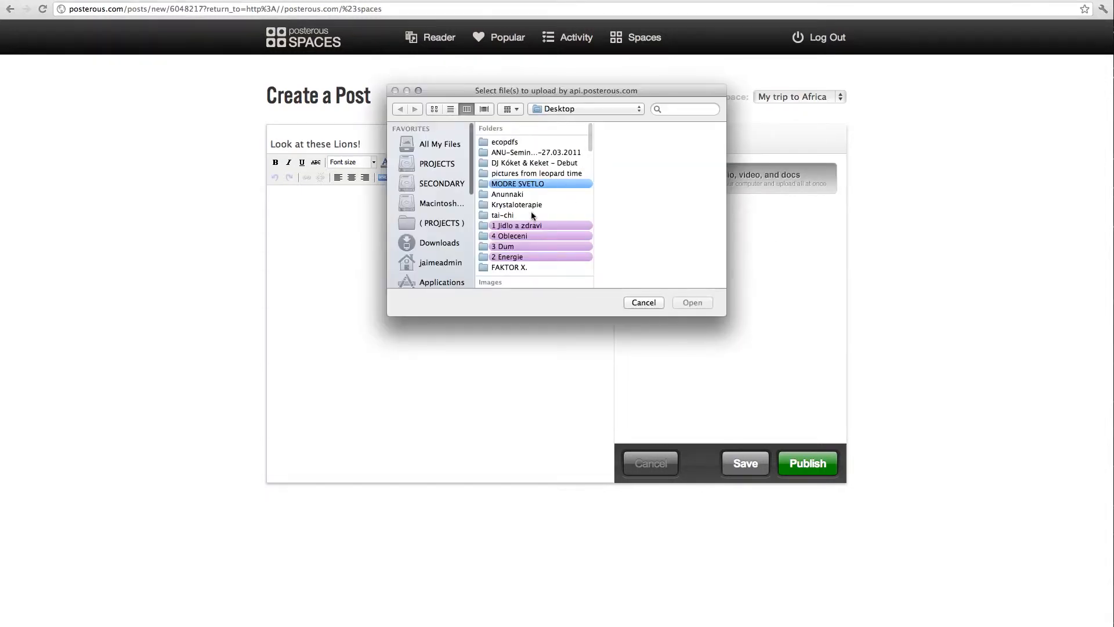
scroll(534, 240, down, 5)
click(538, 176)
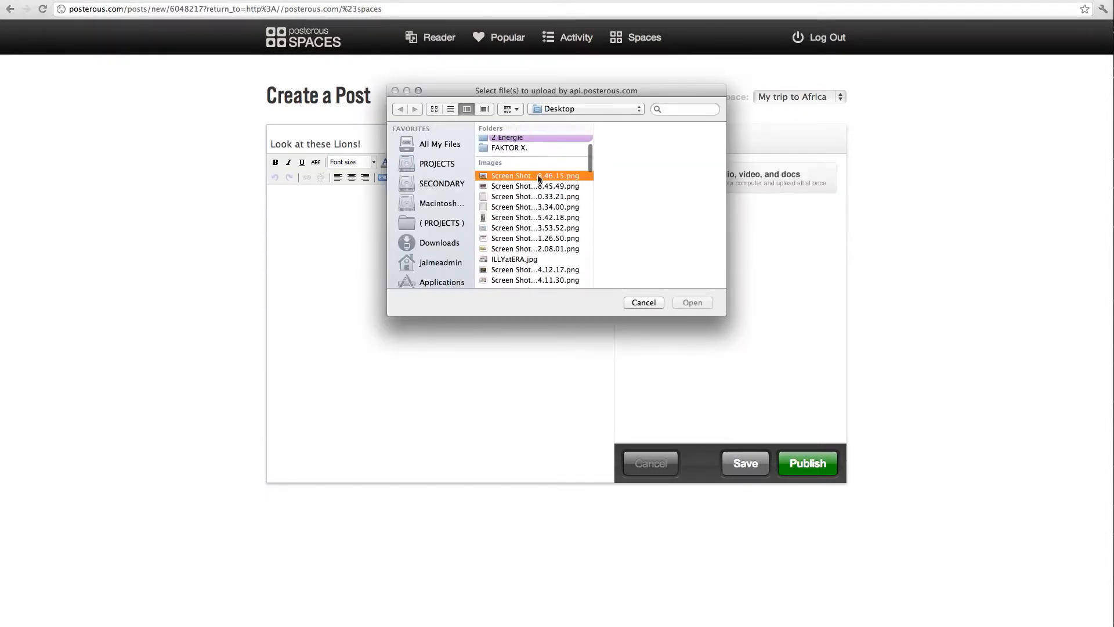
click(692, 303)
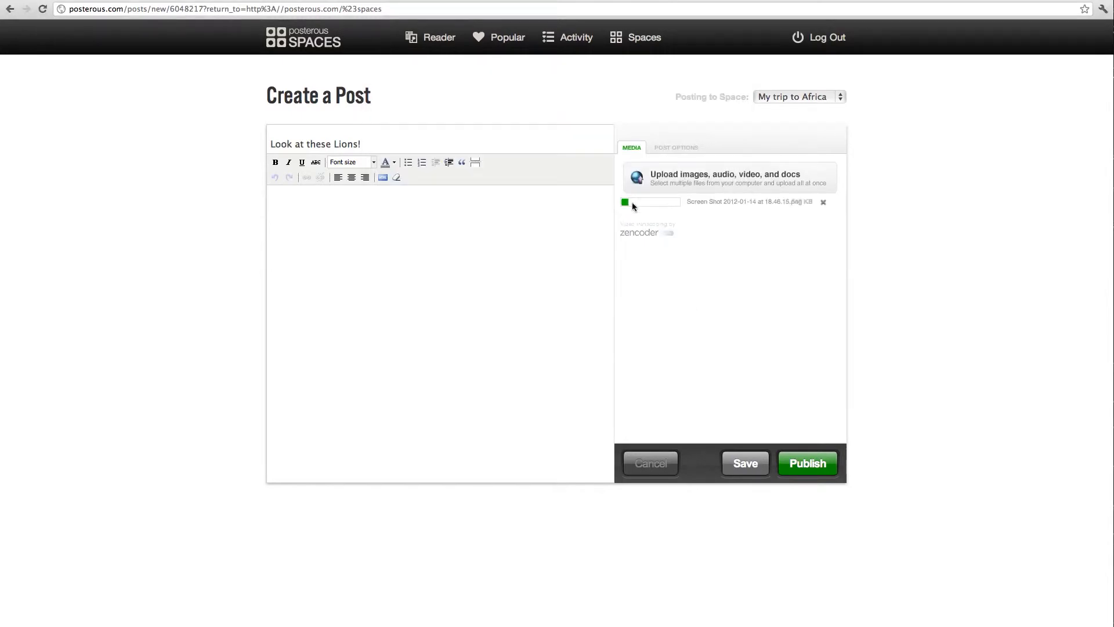
Write the body 'Theese lions we've met yesterday' and upload the lion screenshot again.
click(384, 214)
text(Theese lions we've me)
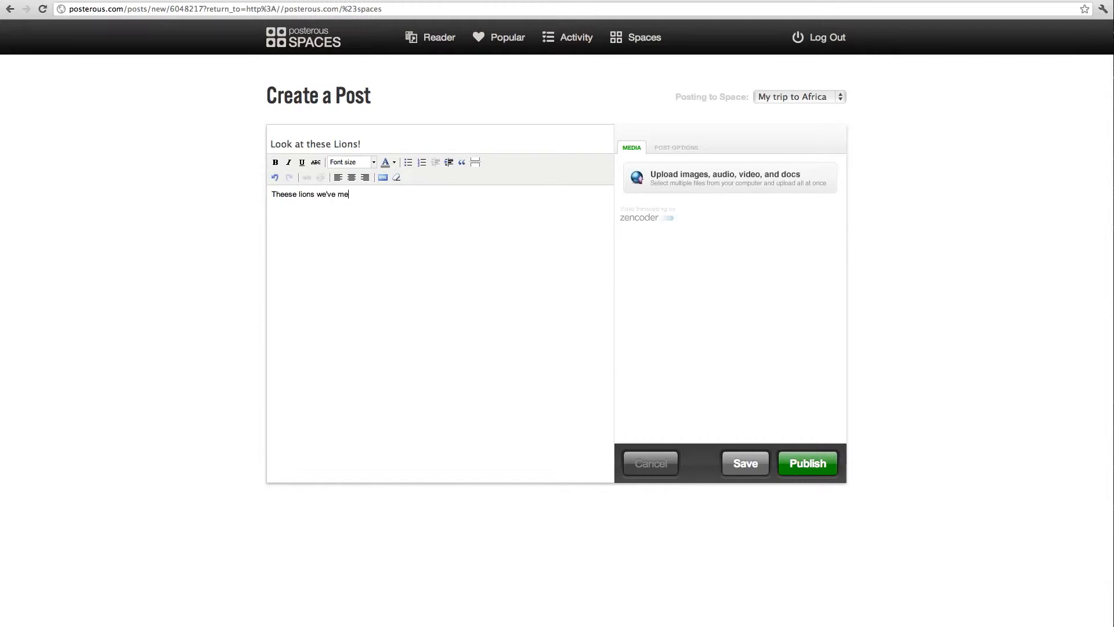
text(t yesterday)
click(696, 172)
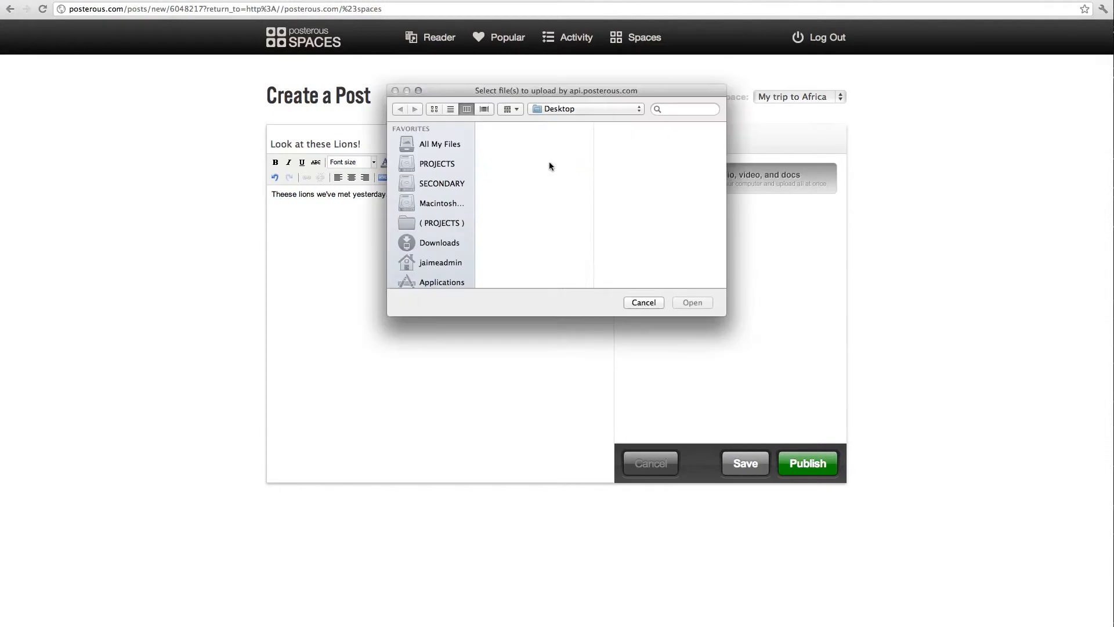
scroll(541, 162, down, 5)
click(534, 169)
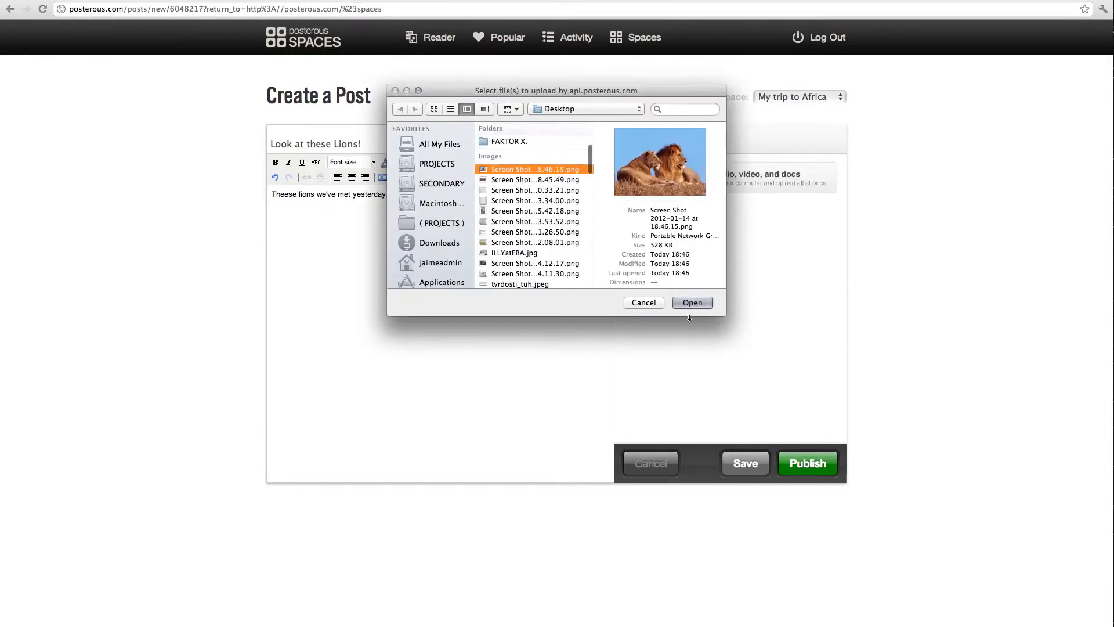
click(692, 304)
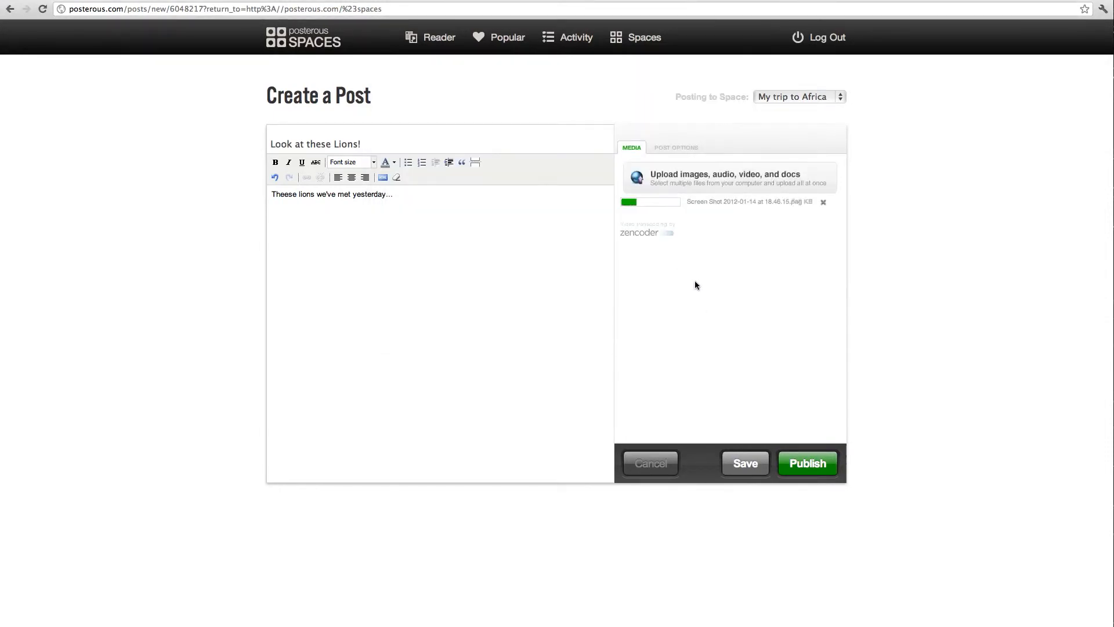
Publish the lions post and start a new blank post in the space.
click(802, 469)
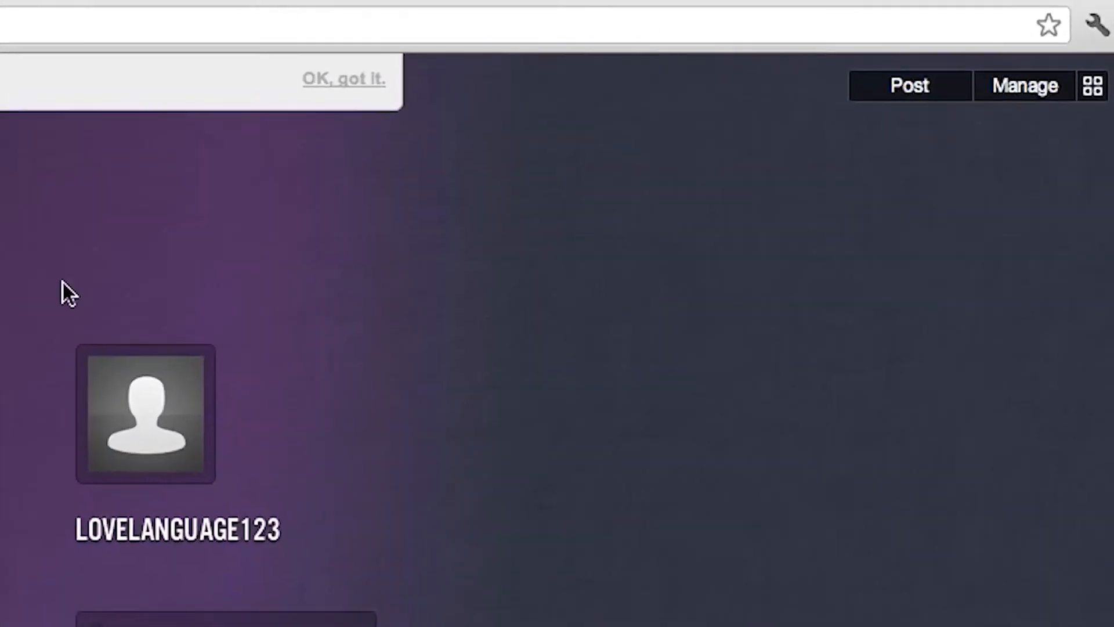
click(905, 87)
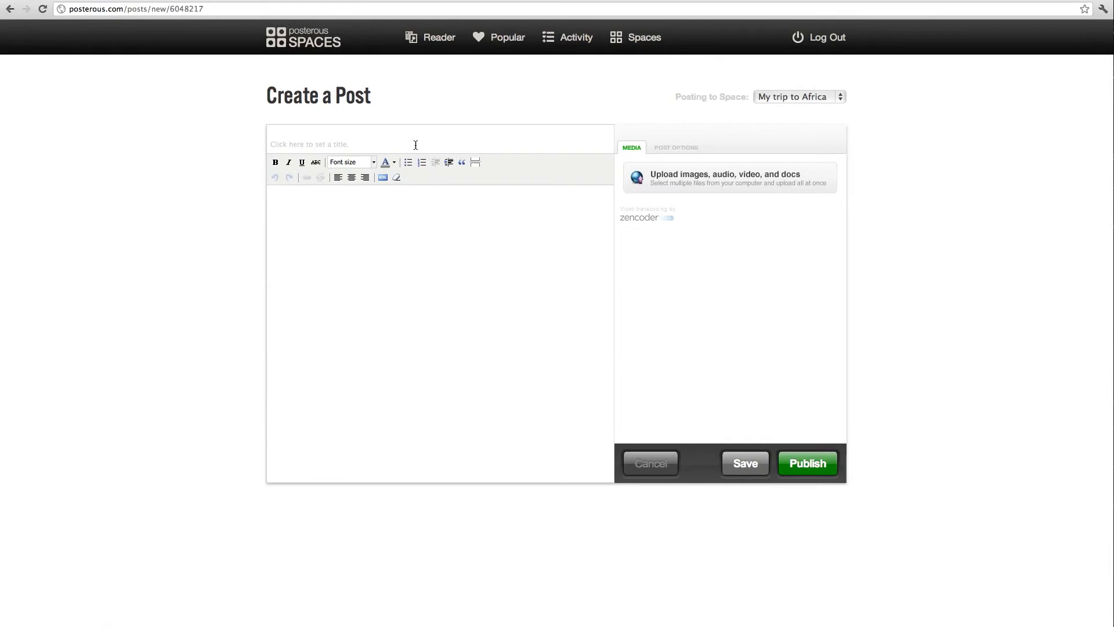
click(411, 145)
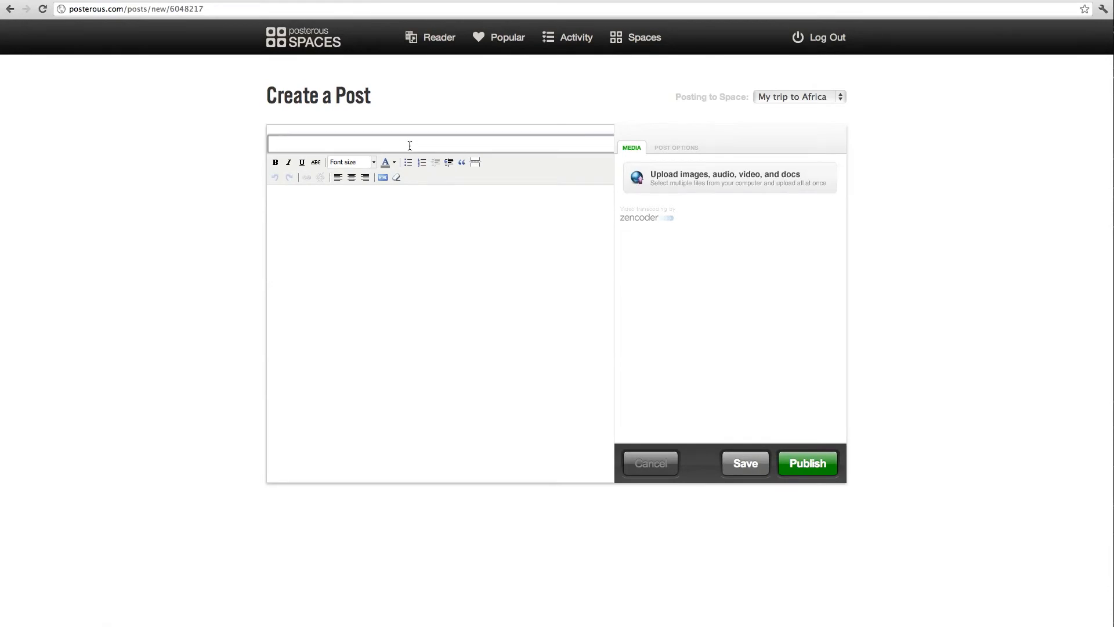
Title the post 'Some natives...' and type the body 'Some ppl we've met today...'.
text(Some)
key(Down)
key(Return)
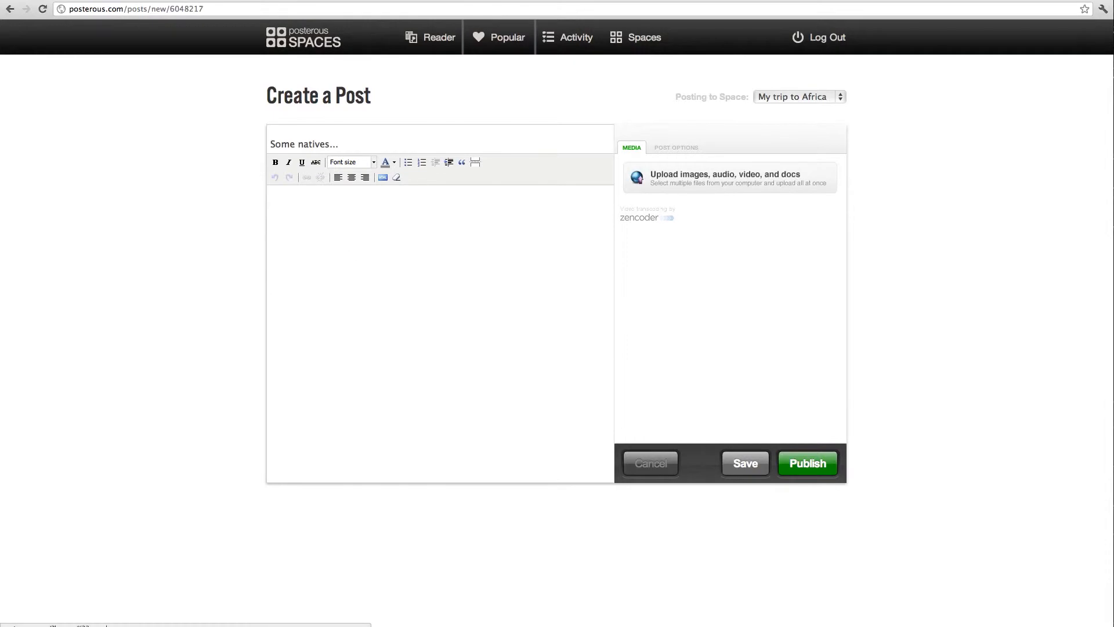
click(362, 361)
text(Sim)
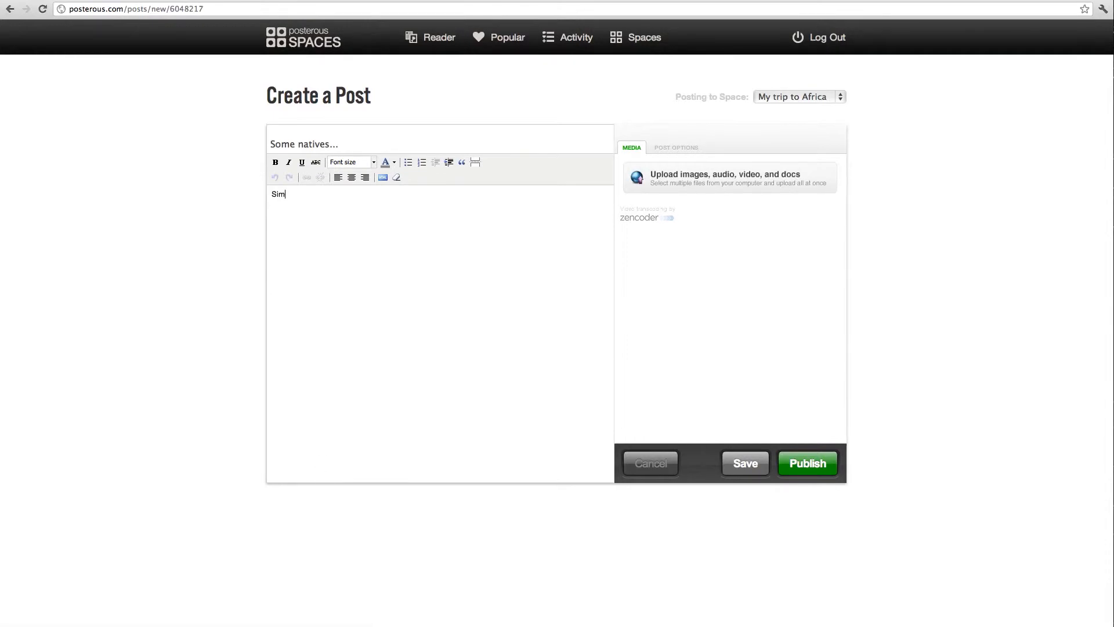
text(e ppl we've met today...)
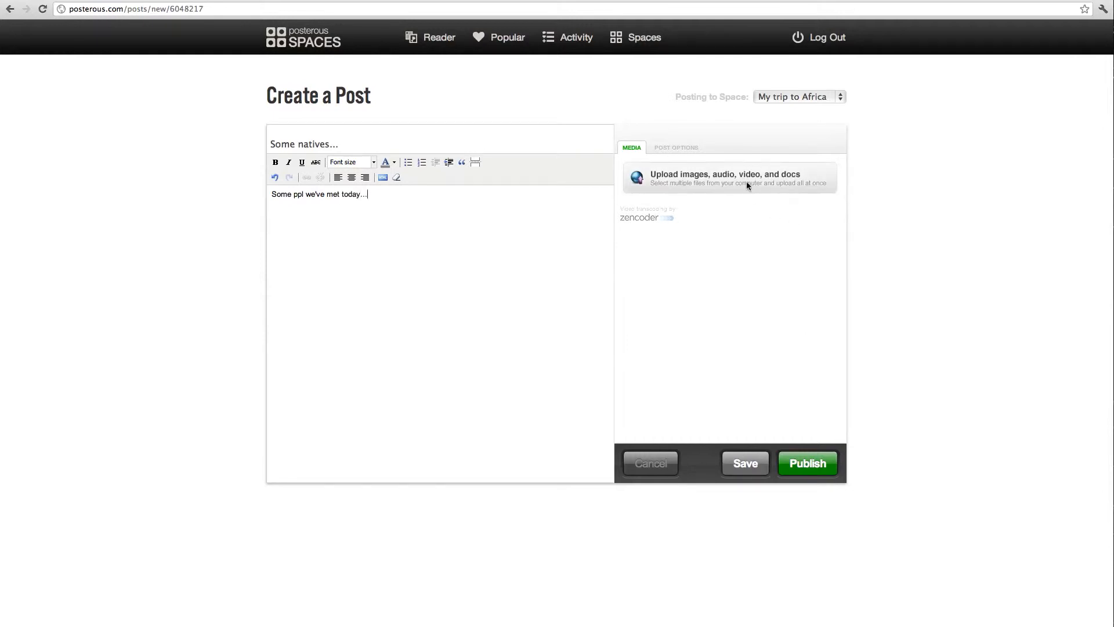
Attach the photo file from the computer and publish the natives post.
click(691, 184)
scroll(524, 228, down, 1)
scroll(524, 228, down, 5)
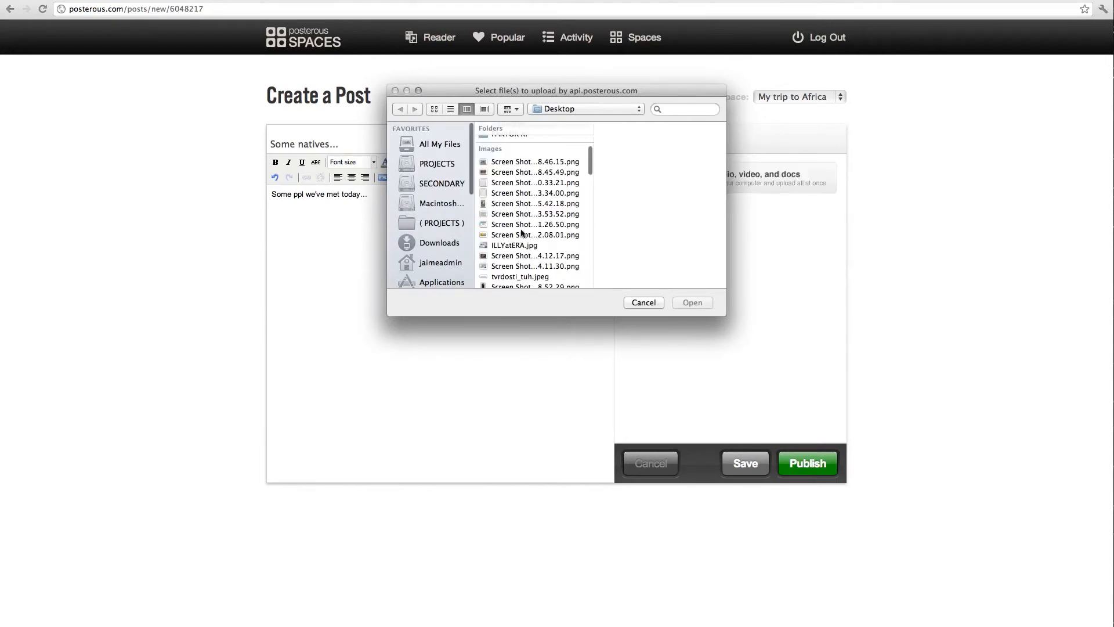
click(543, 173)
click(692, 302)
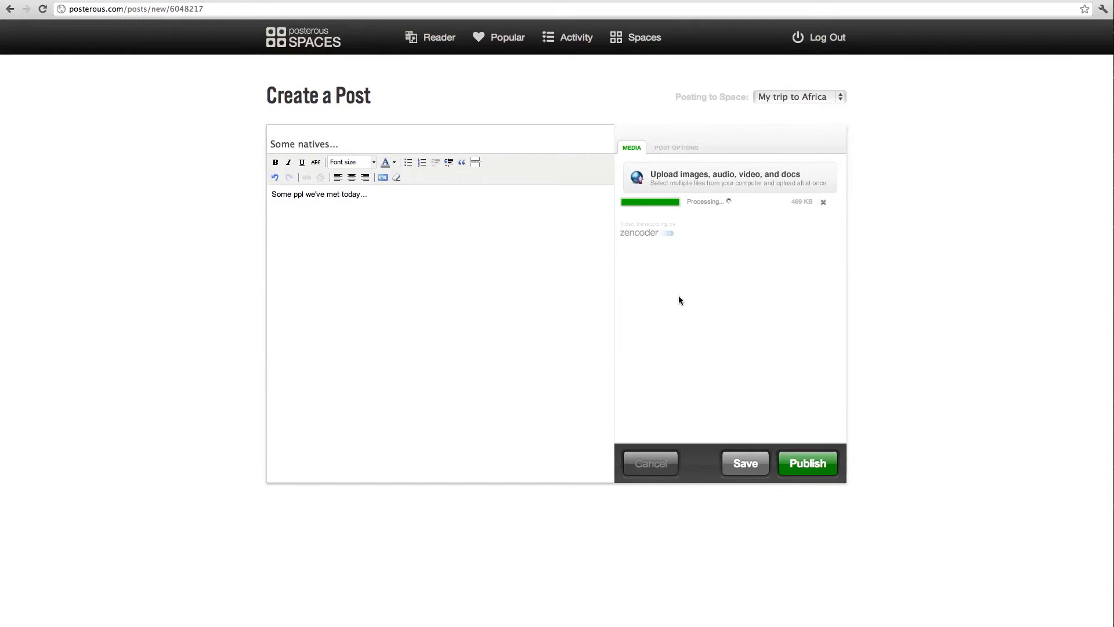
click(804, 463)
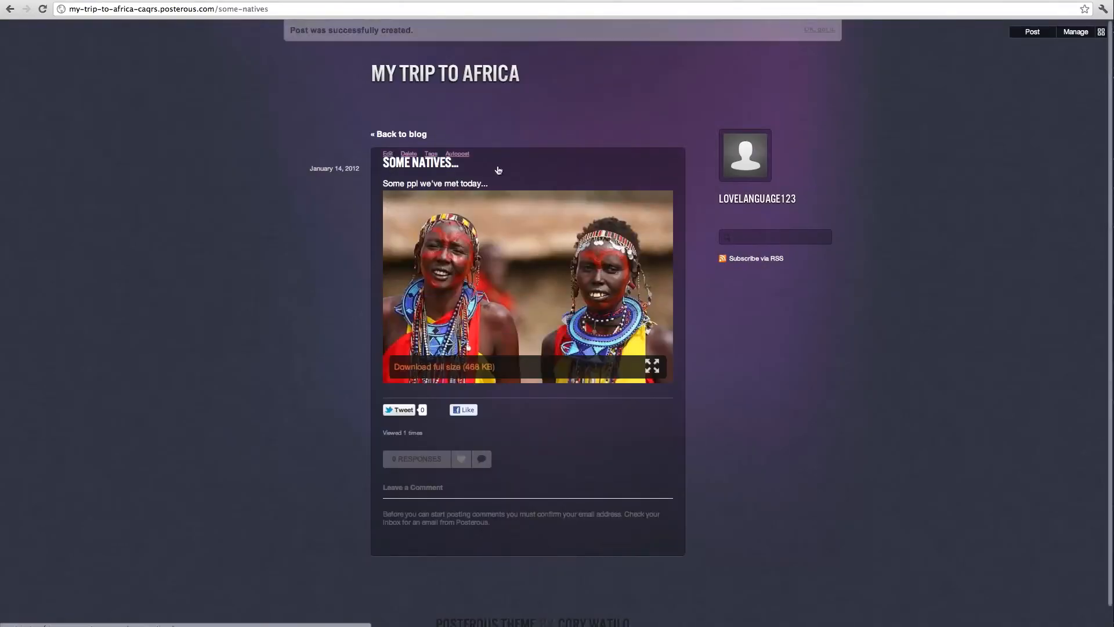
Dismiss the post-created notice, check both posts on the blog, and open Manage.
click(818, 30)
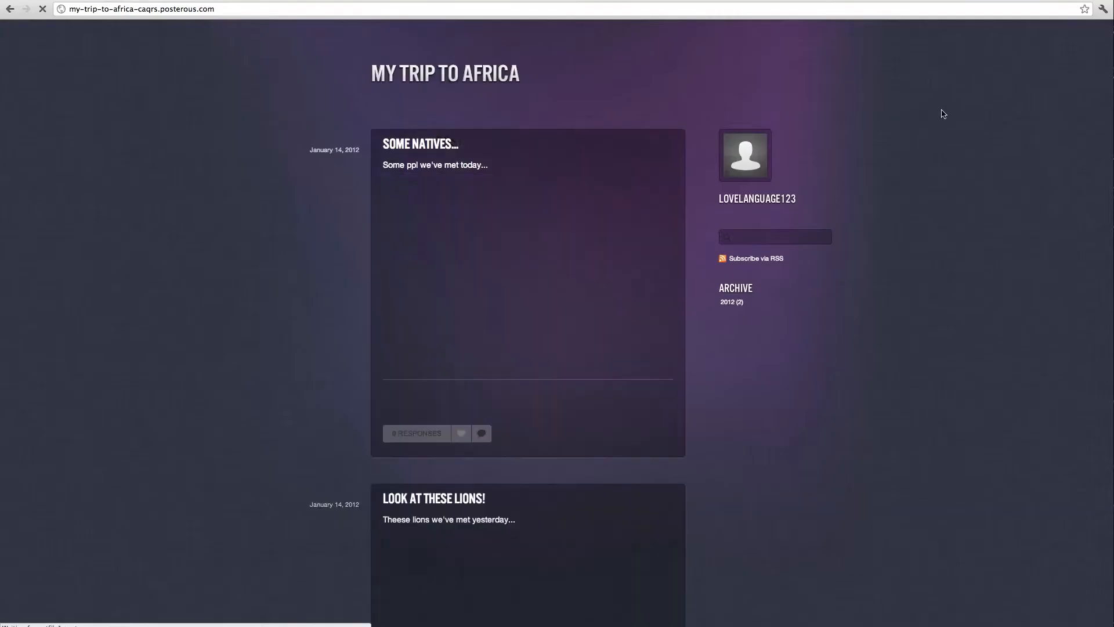
scroll(900, 291, down, 5)
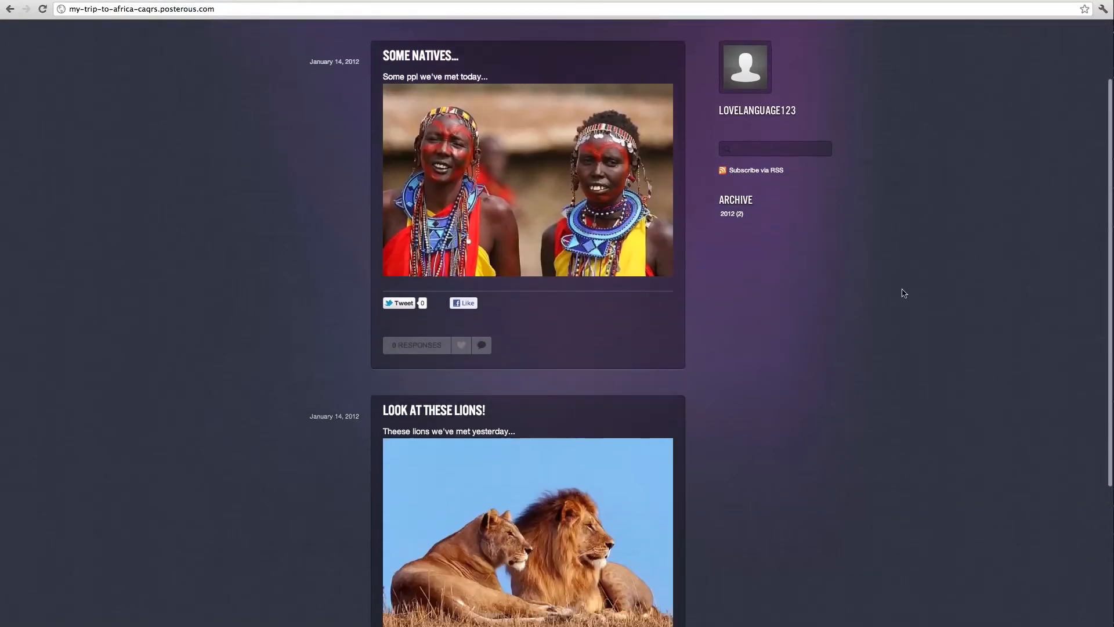
scroll(885, 356, up, 5)
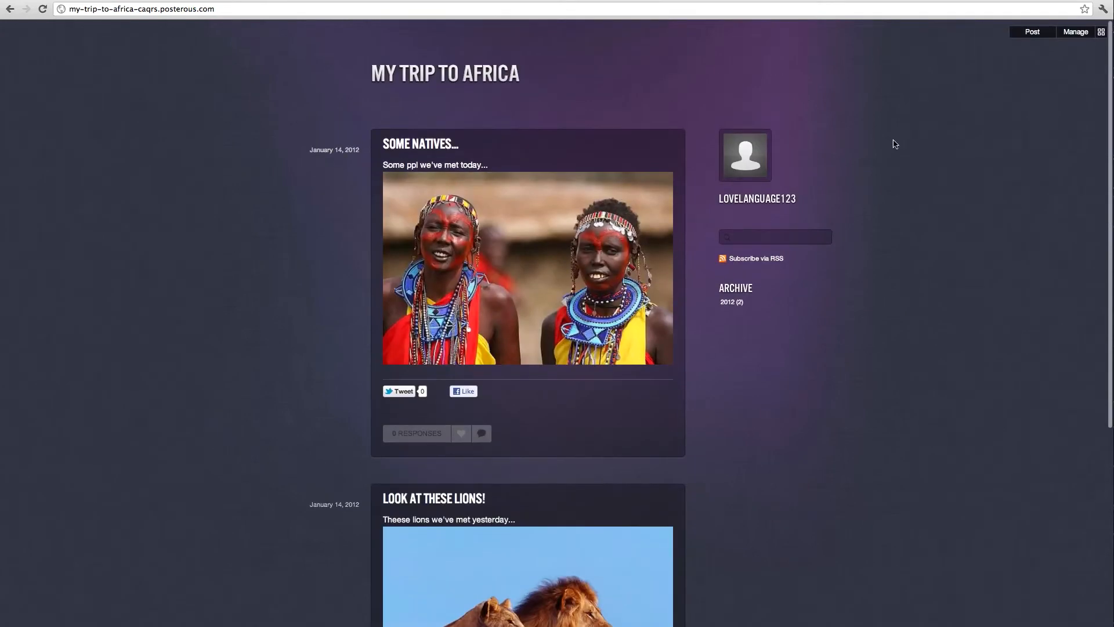
click(1072, 35)
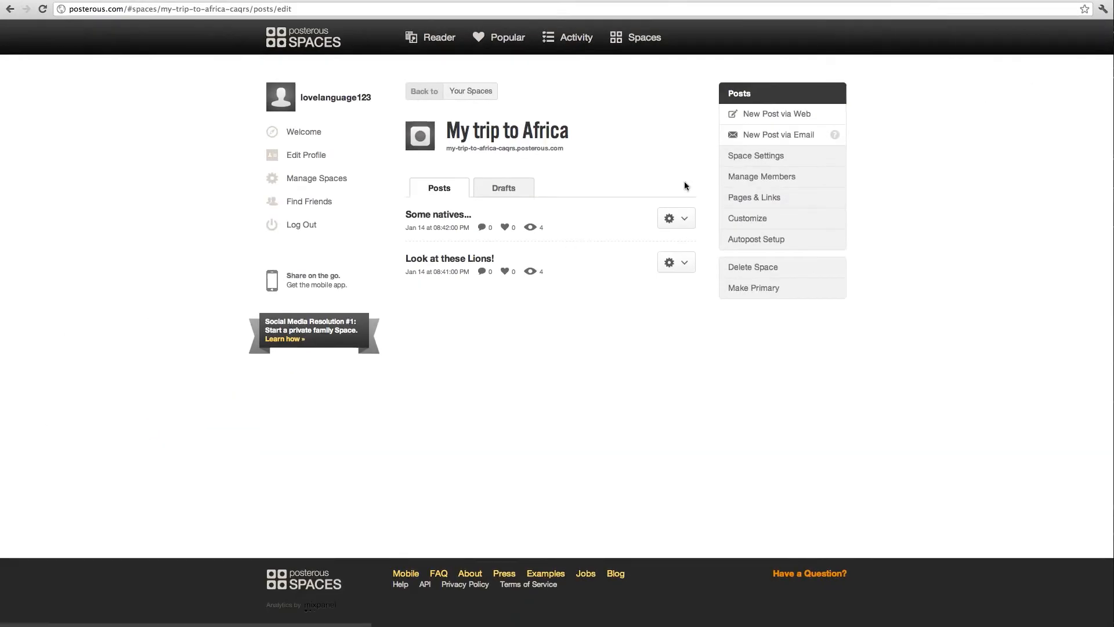
From the Spaces list, start a new web post in Class 1234 and begin its title.
click(637, 40)
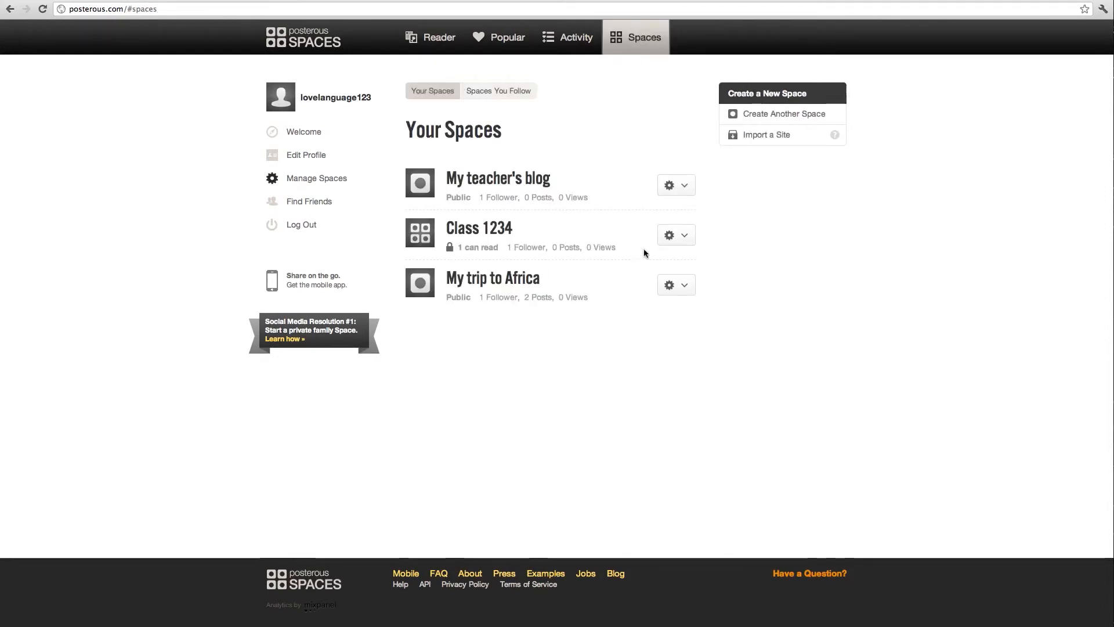
click(685, 235)
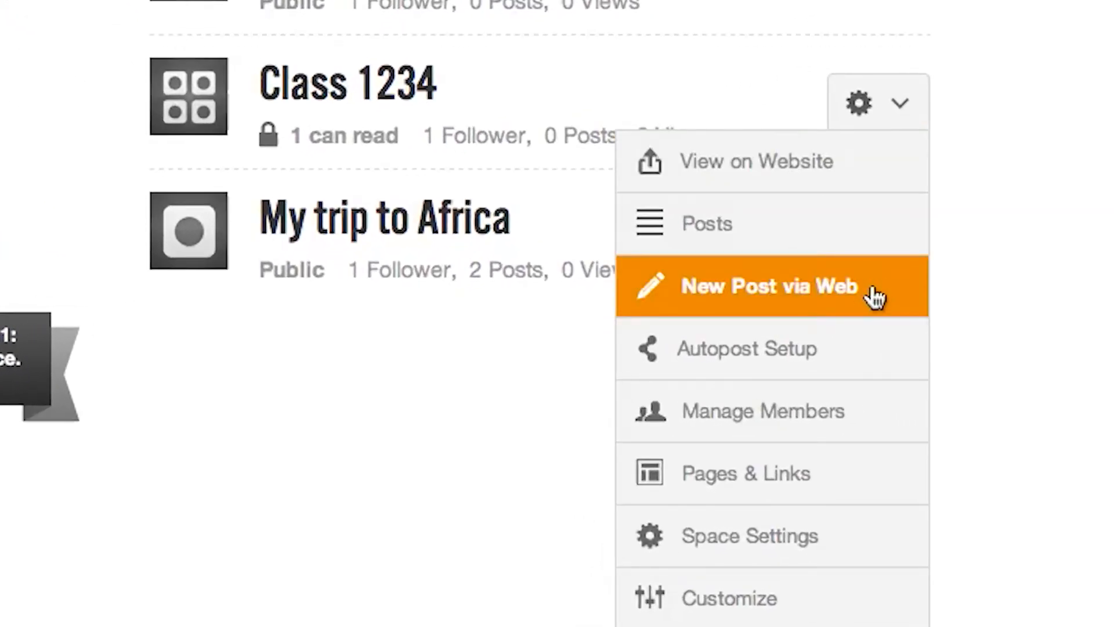
click(871, 285)
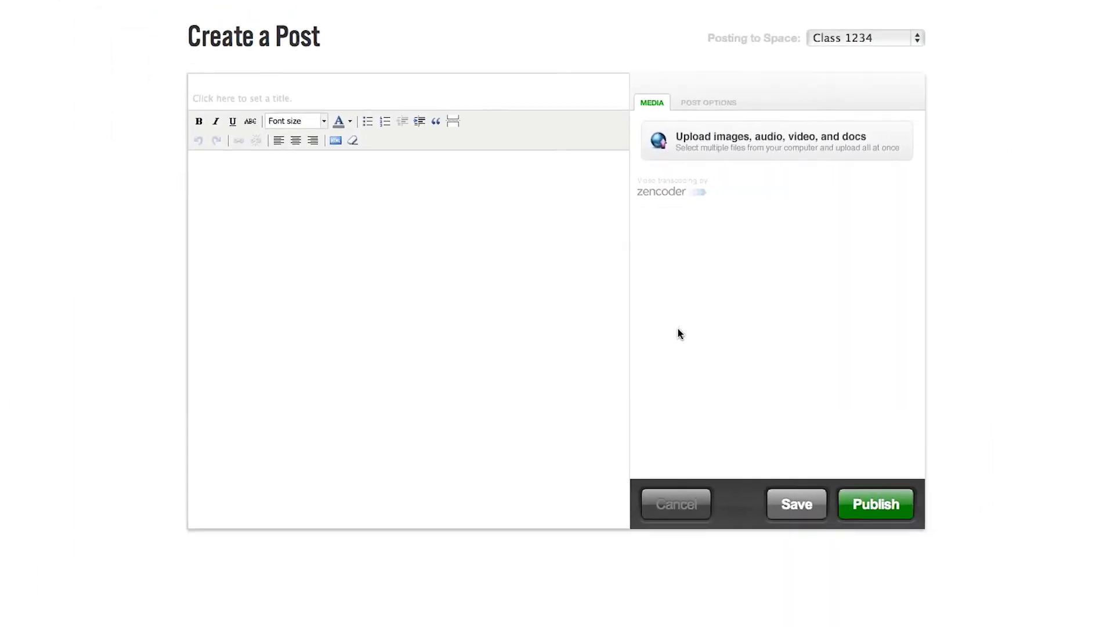
click(391, 101)
Publish 'Task #1', asking for five to six sentences about where you'd like to vacation.
text(T)
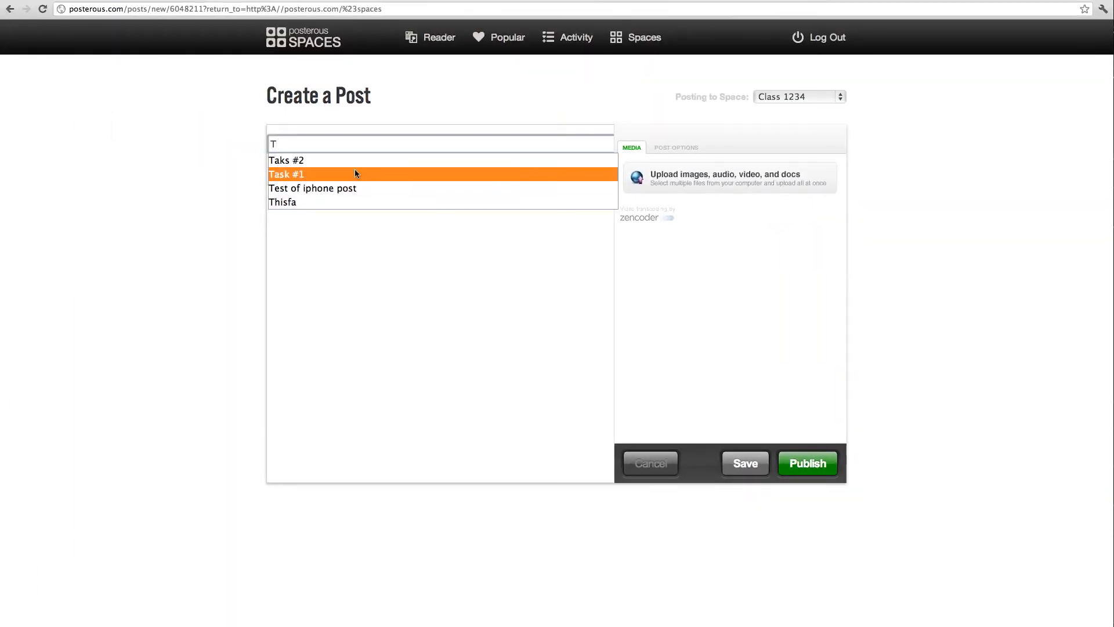
click(355, 173)
click(344, 257)
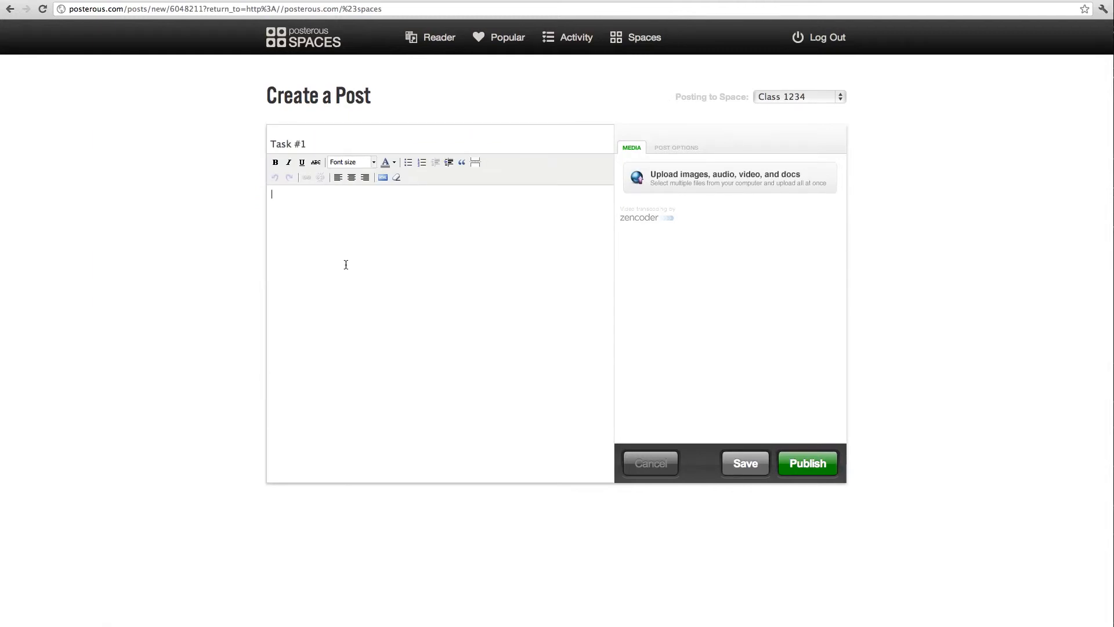
text(Write five to six sentences explaining where you)
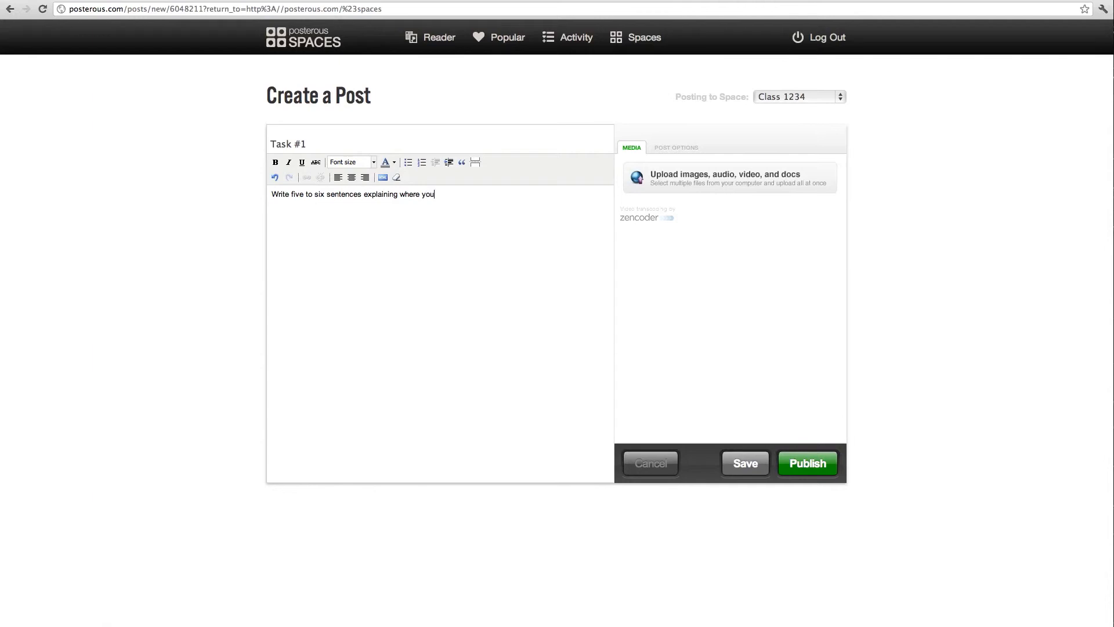
text('d like to go on vacation. Explain why.)
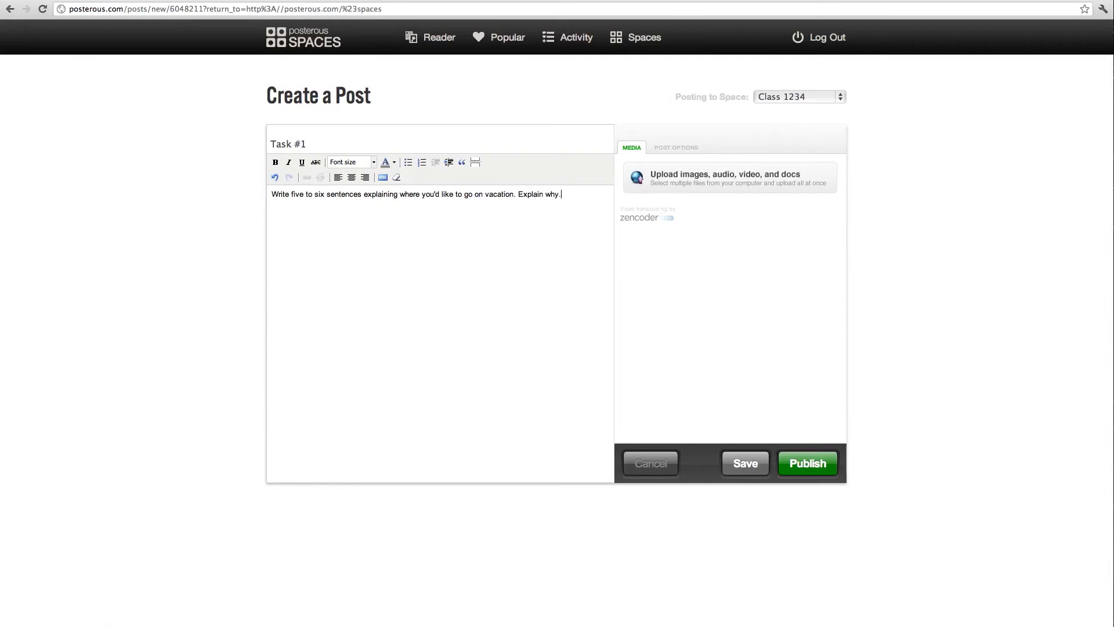
click(804, 456)
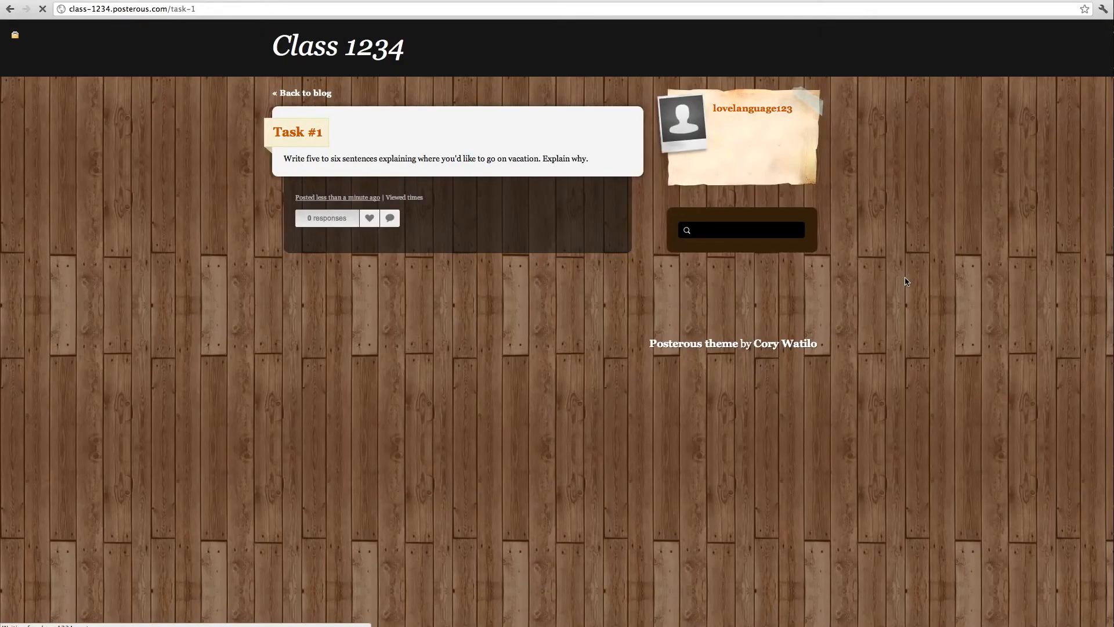
Dismiss the notice and start another Class 1234 post titled 'Taks #2'.
click(812, 34)
click(1033, 39)
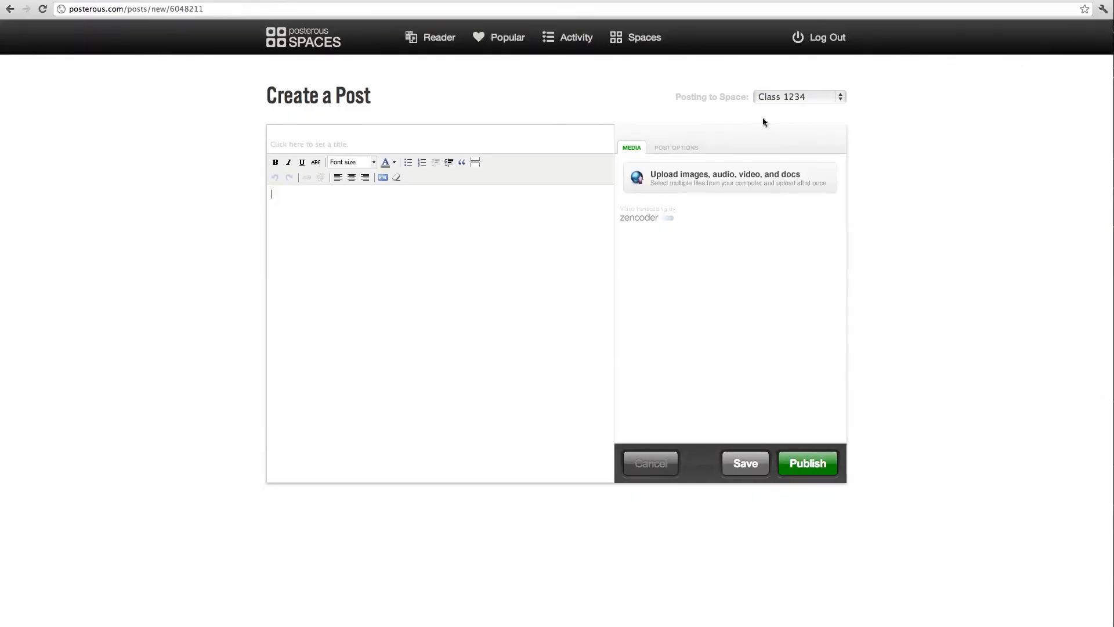
click(507, 142)
text(Ta)
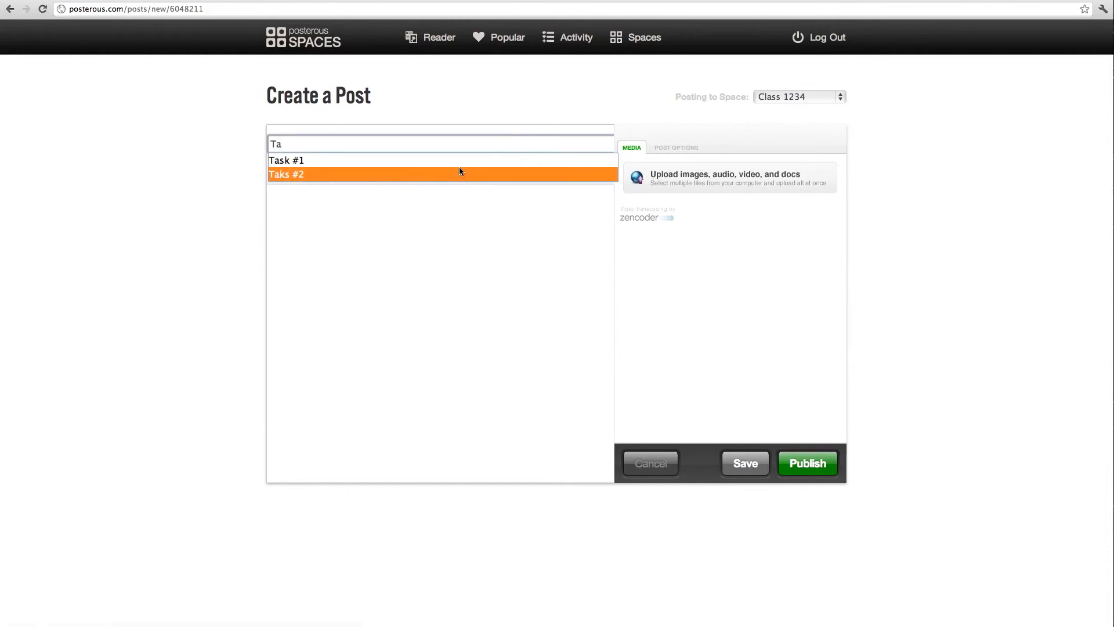
click(460, 174)
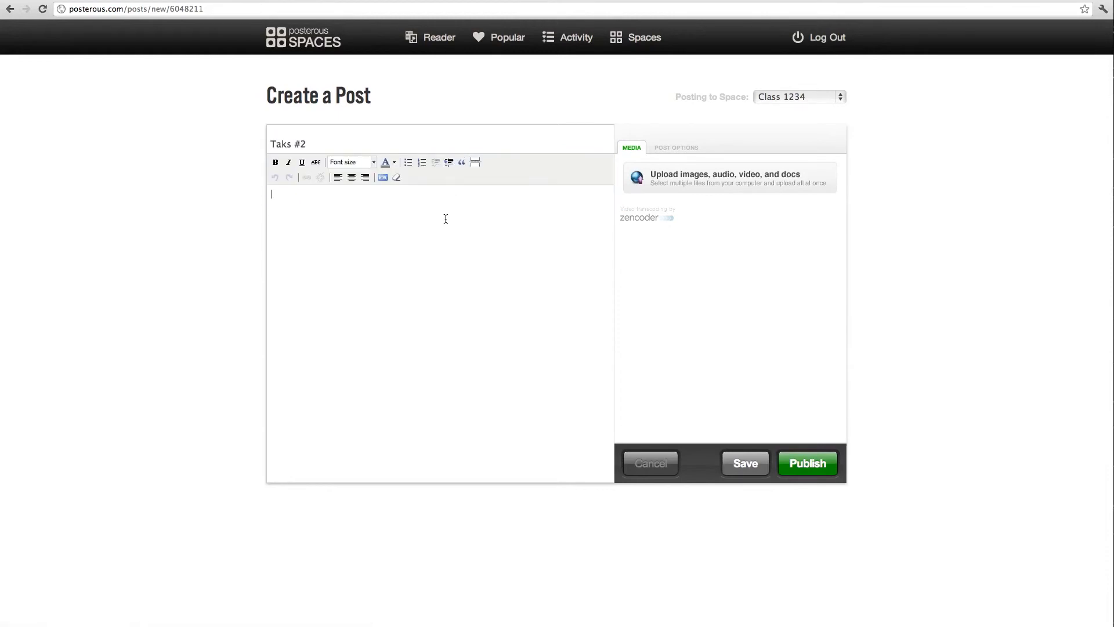
Write a body asking for two paragraphs imagining local customs and dishes, then publish.
click(445, 219)
text(Using the)
text(My)
key(BackSpace)
key(BackSpace)
key(BackSpace)
text("My trip to Africa )
text( space try and imagine )
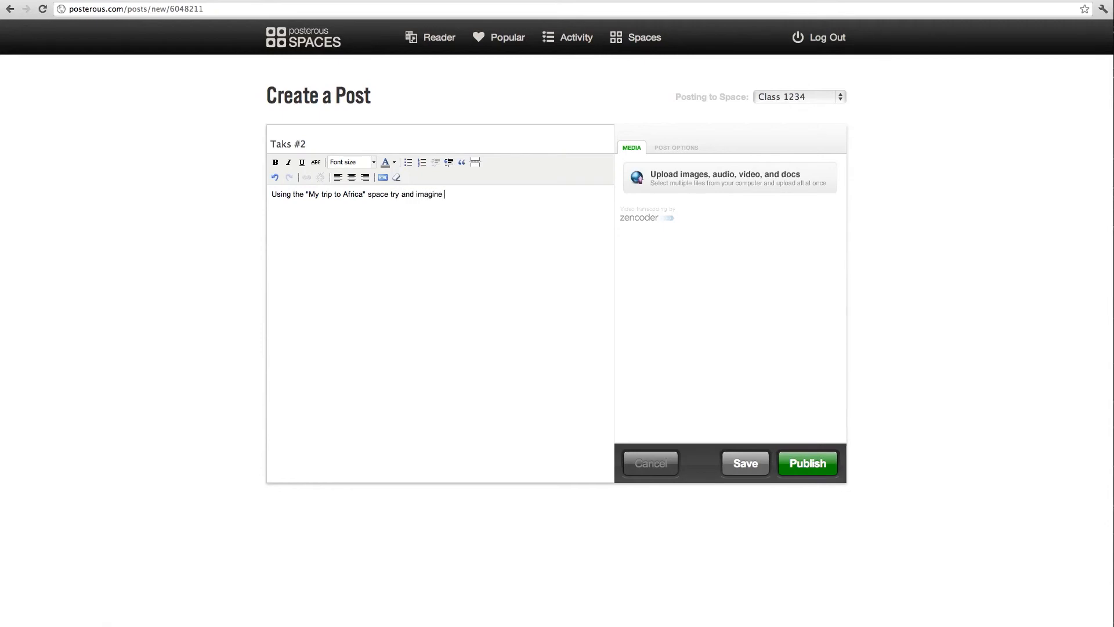
text(what some of the local customs and dishes might me li)
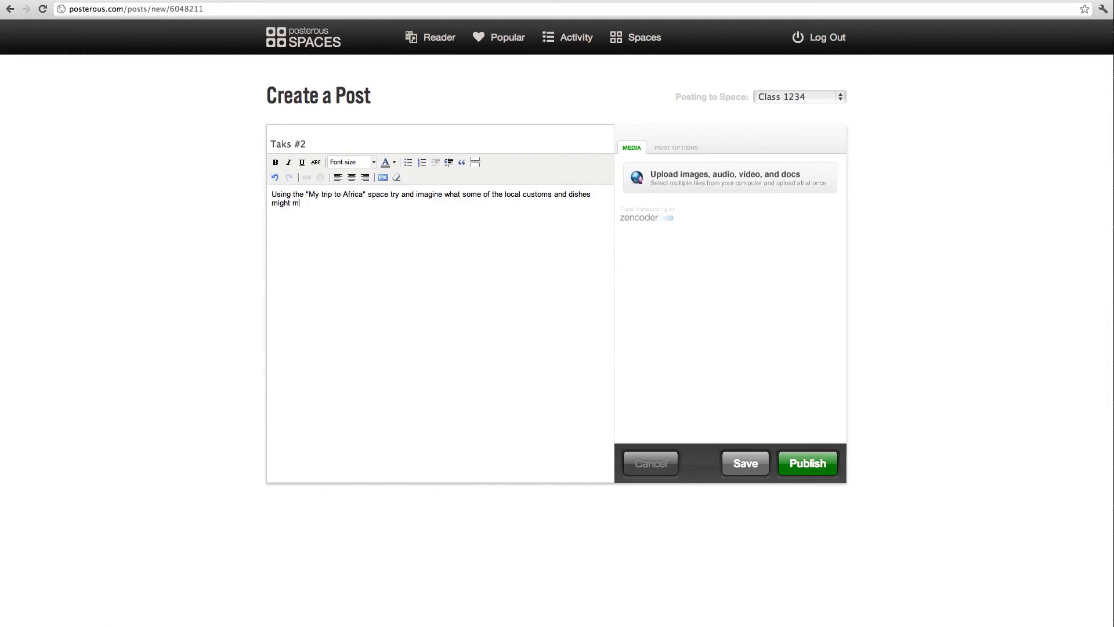
key(BackSpace)
key(BackSpace)
text(e like. Discuss in two paragraphs.)
click(808, 463)
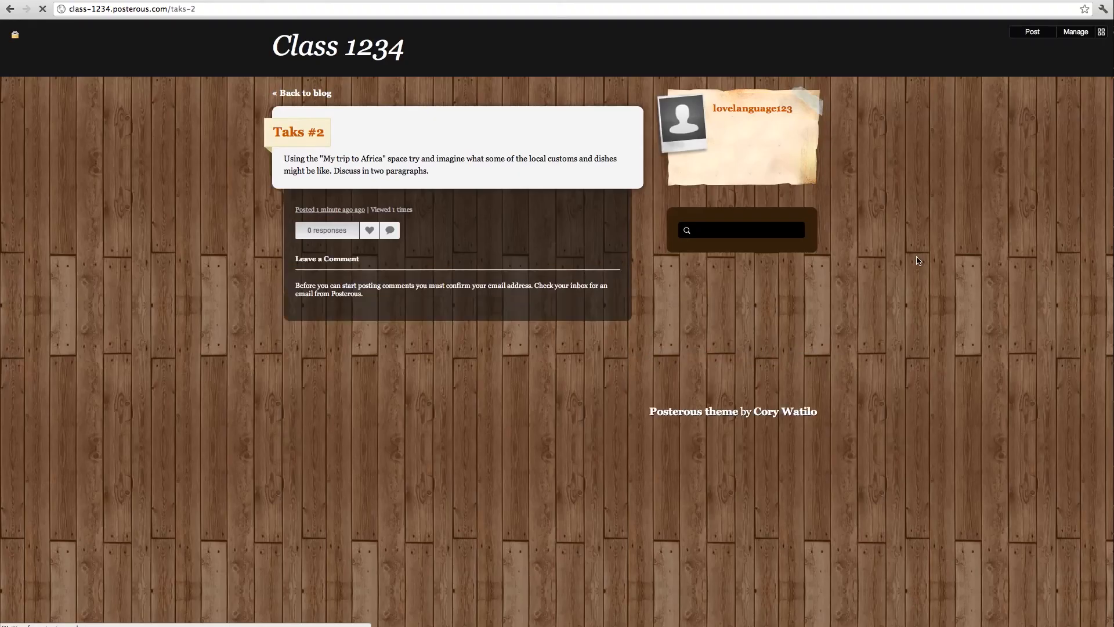
Dismiss the notice, open the Class 1234 blog home, and expand responses under Taks #2.
click(813, 30)
click(382, 51)
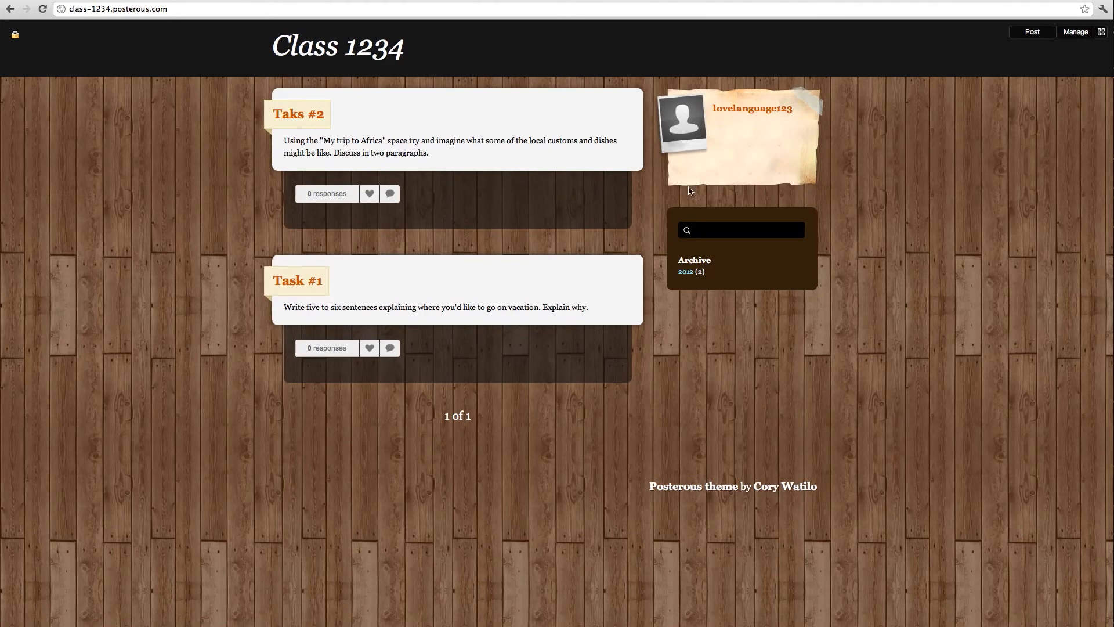
click(327, 194)
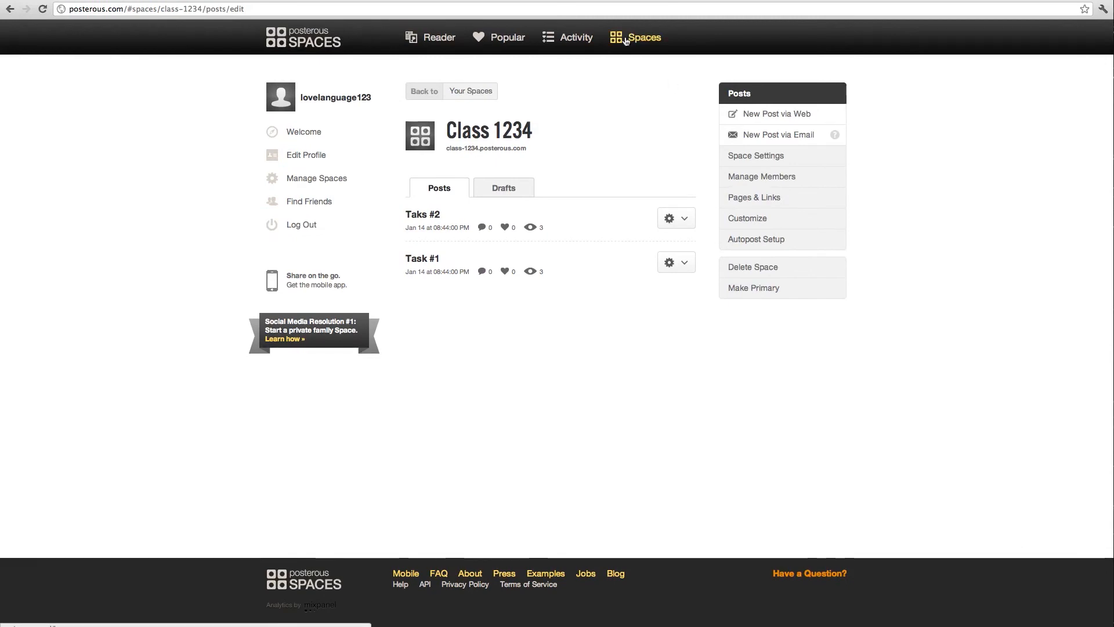
Go to the Spaces tab to see Class 1234 and My trip to Africa with 2 posts each.
click(631, 41)
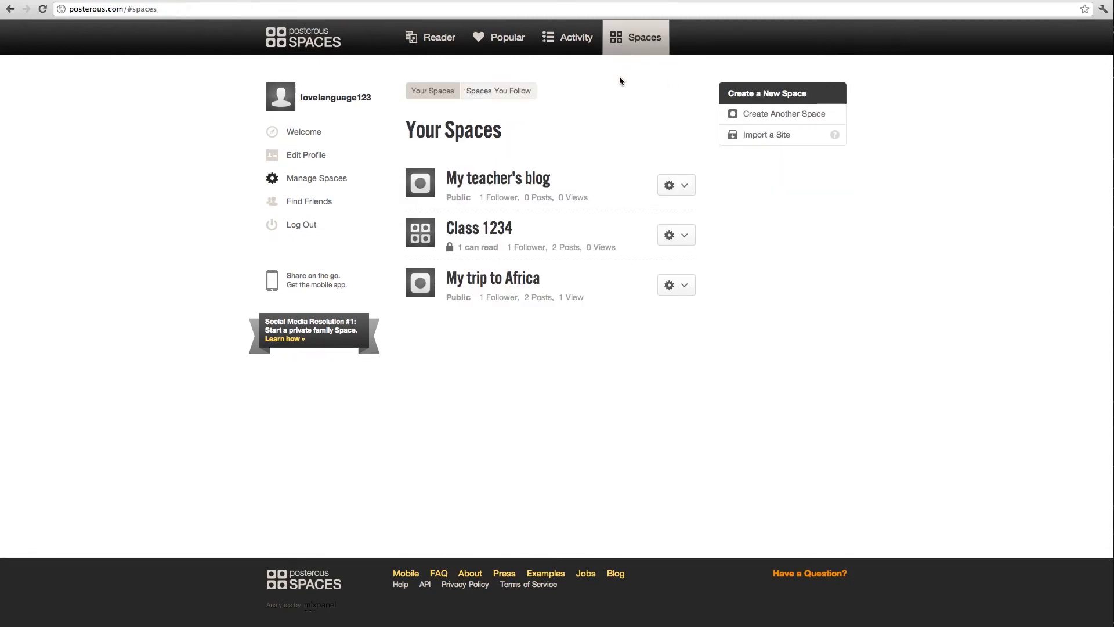